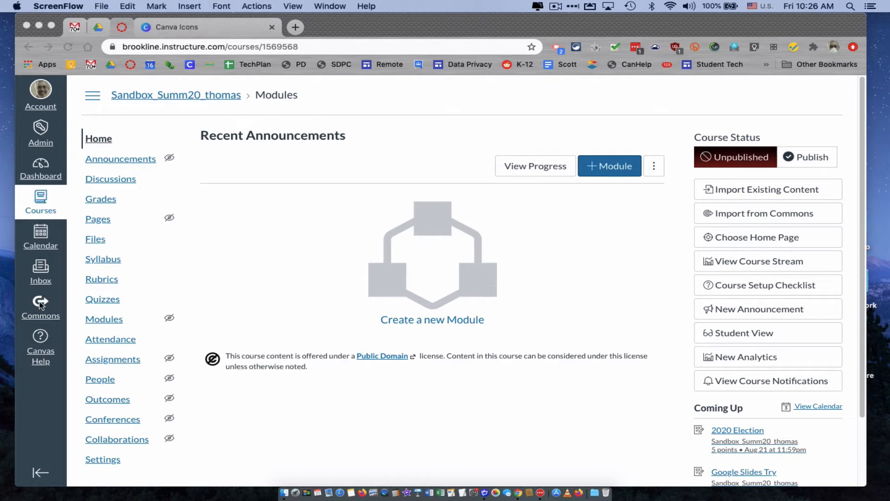
Step: Open Canvas Commons and search its shared resources for "brookline"
{"action": "left_click", "coordinate": [41, 304]}
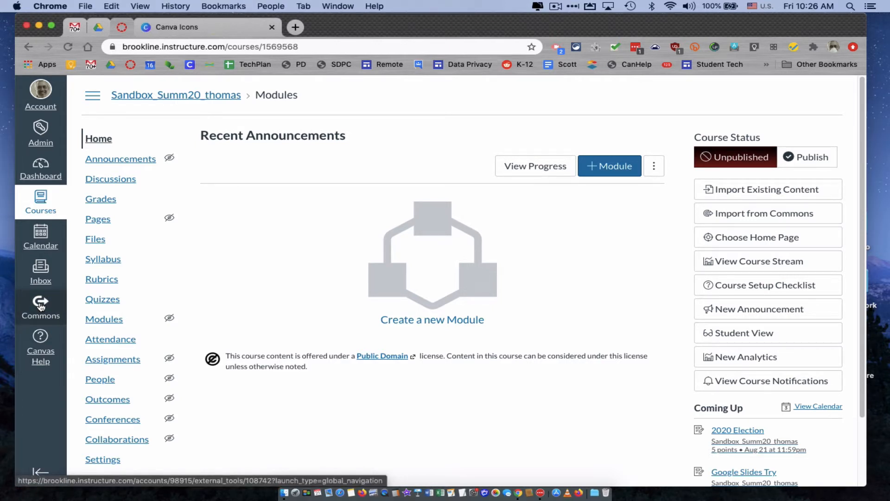
{"action": "left_click", "coordinate": [41, 305]}
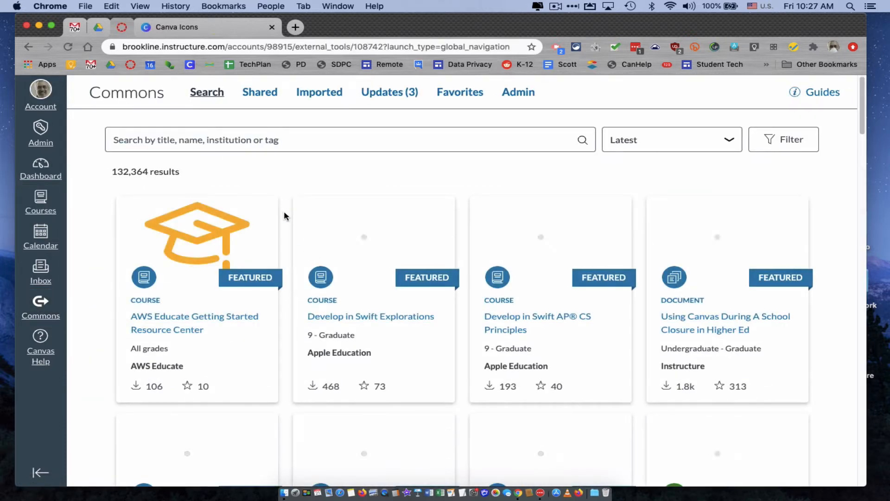
{"action": "left_click", "coordinate": [255, 140]}
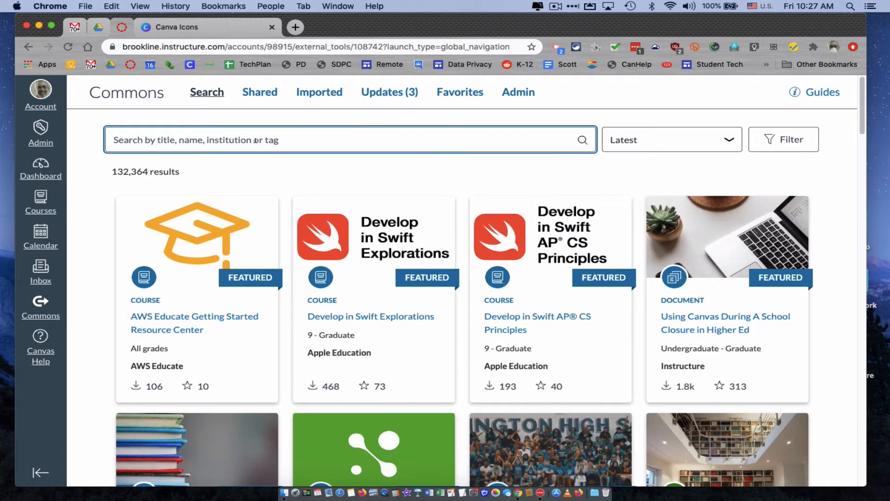
{"action": "type", "text": "brook"}
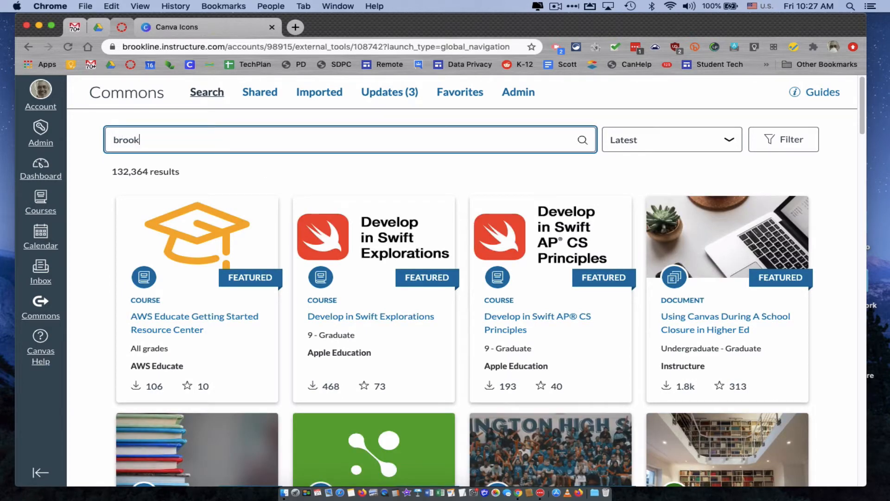
{"action": "type", "text": "line"}
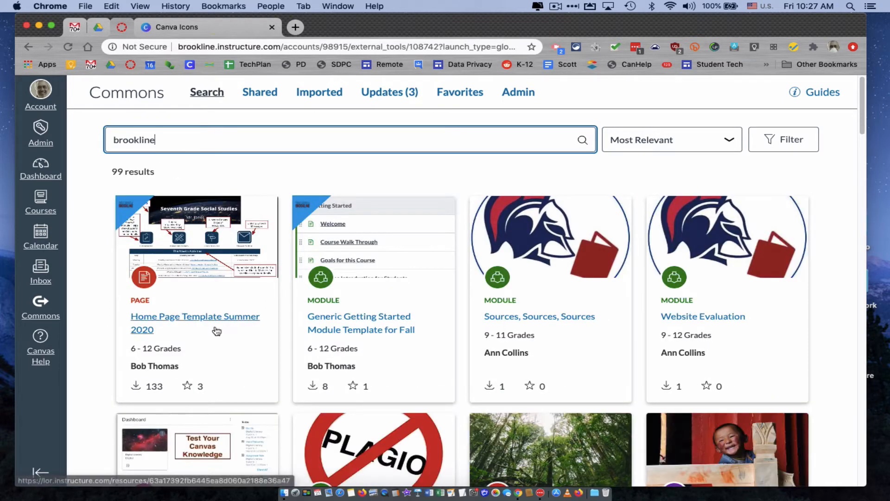
Step: Import the Home Page Template Summer 2020 page into the Sandbox_Summ20 course
{"action": "left_click", "coordinate": [214, 322]}
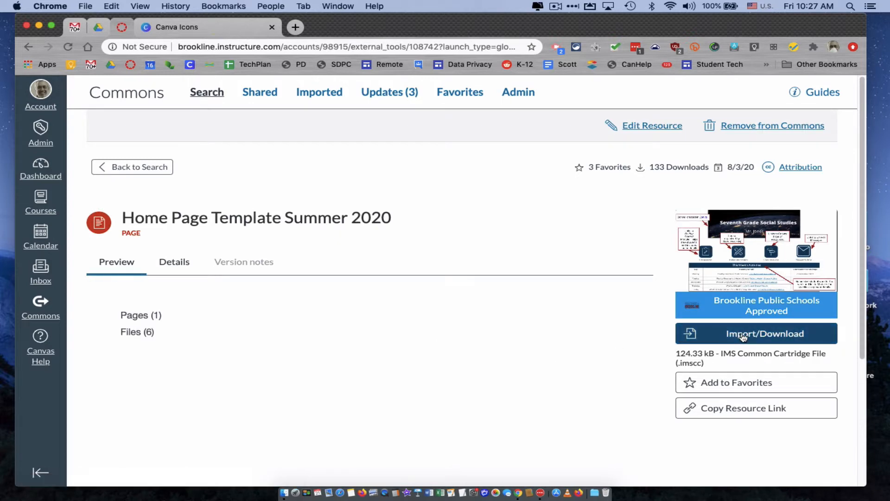
{"action": "left_click", "coordinate": [741, 335]}
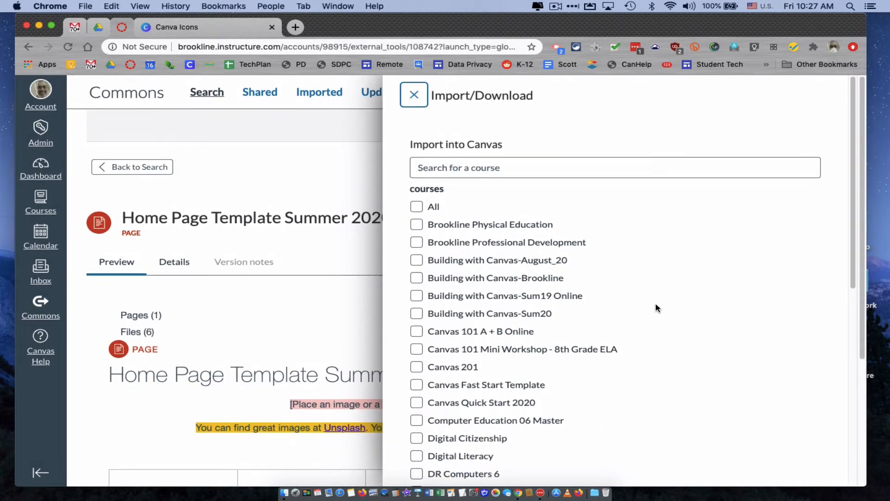
{"action": "scroll", "coordinate": [656, 308], "scroll_direction": "down", "scroll_amount": 10}
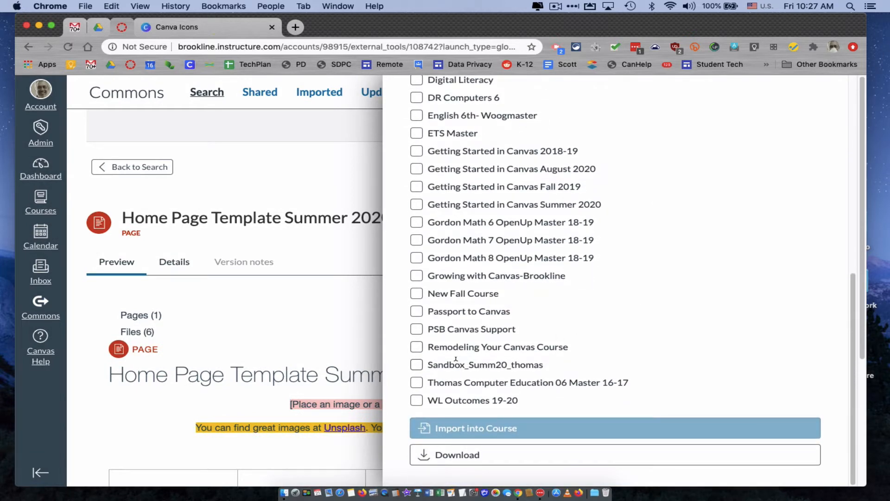
{"action": "left_click", "coordinate": [416, 365]}
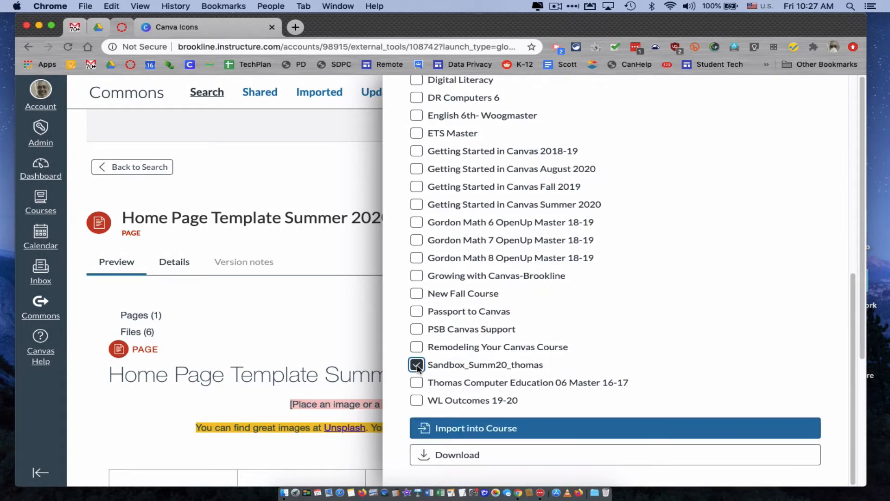
{"action": "left_click", "coordinate": [457, 428]}
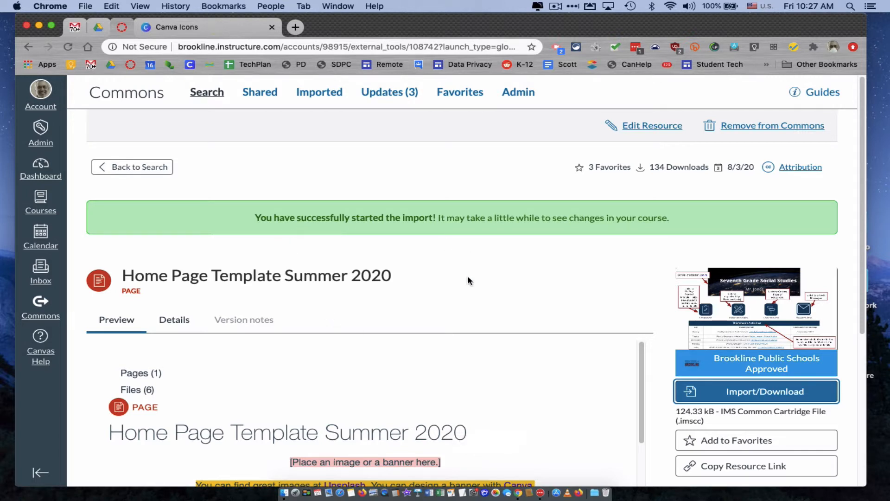
Step: Return to the search results and import the Generic Getting Started Module Template for Fall 2020 into the same Sandbox_Summ20 course
{"action": "left_click", "coordinate": [153, 168]}
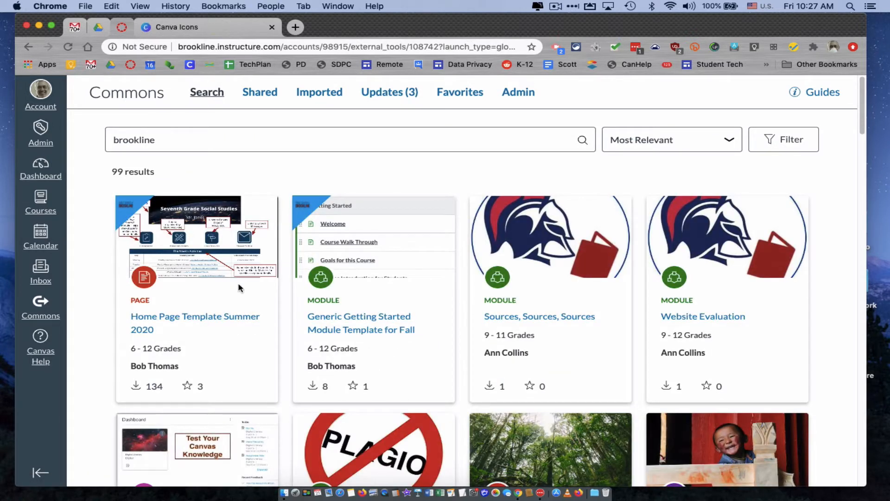
{"action": "left_click", "coordinate": [365, 324]}
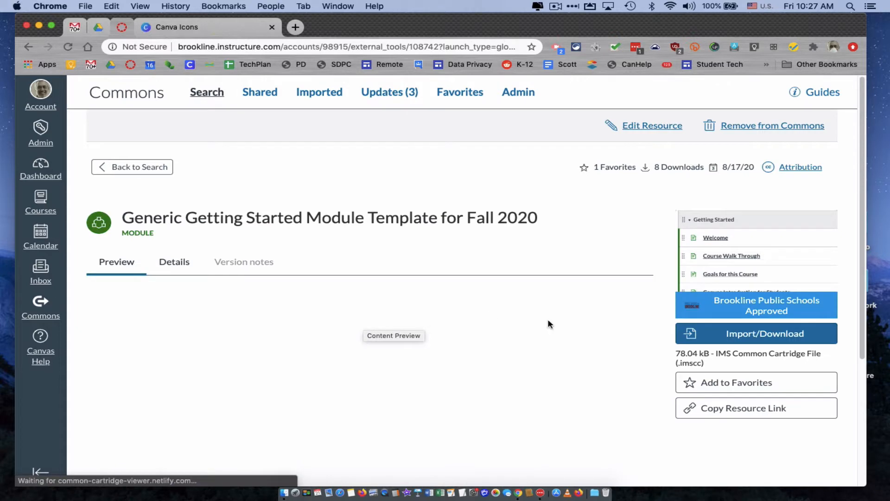
{"action": "left_click", "coordinate": [746, 334]}
{"action": "scroll", "coordinate": [581, 355], "scroll_direction": "down", "scroll_amount": 3}
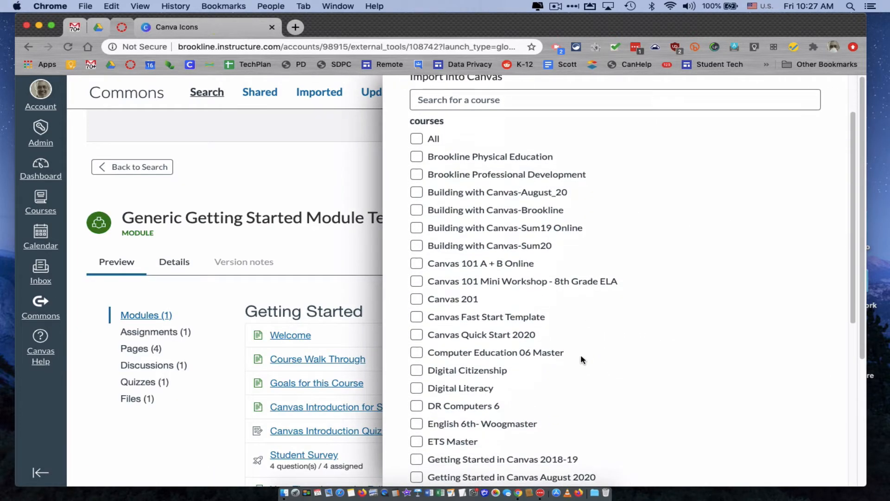
{"action": "scroll", "coordinate": [580, 354], "scroll_direction": "down", "scroll_amount": 6}
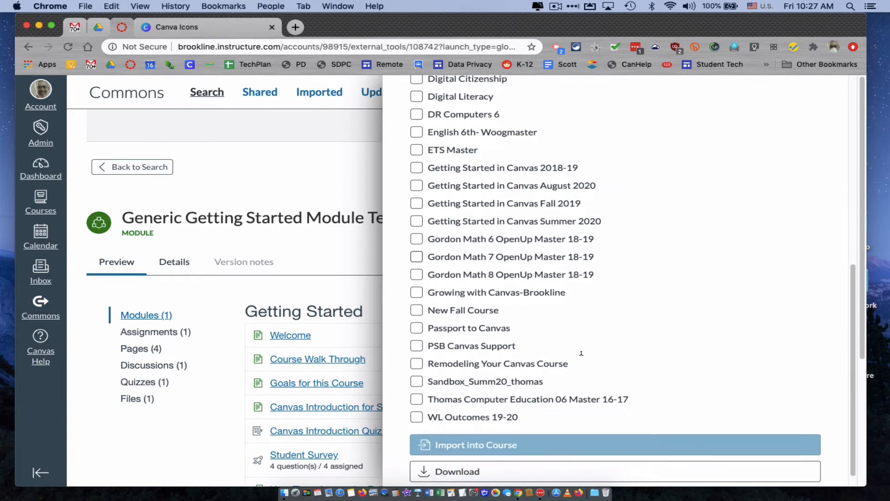
{"action": "left_click", "coordinate": [417, 381]}
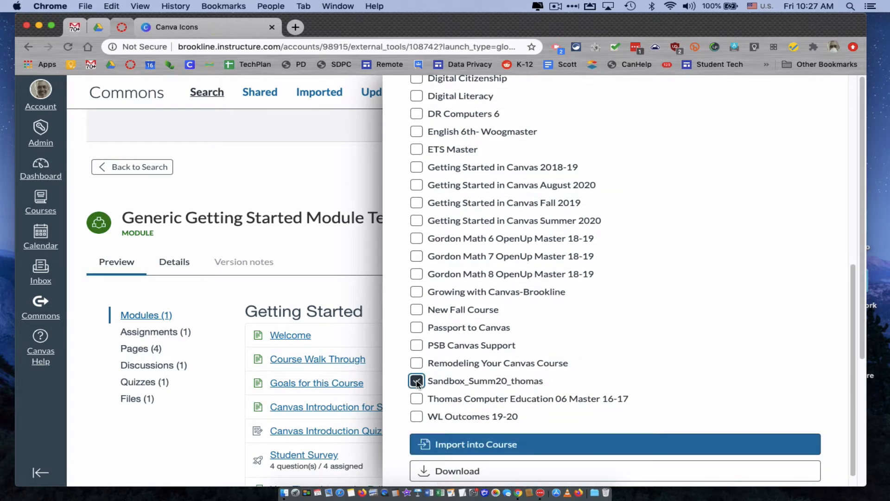
{"action": "left_click", "coordinate": [504, 445]}
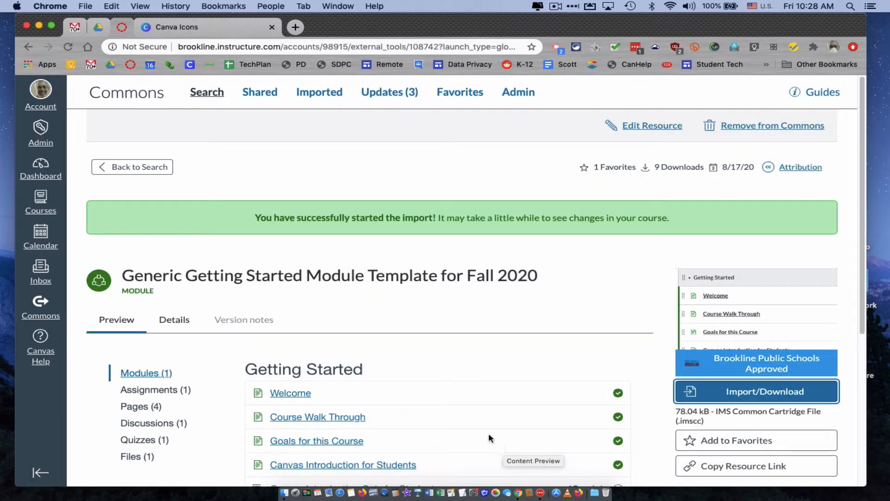
Step: Open the unpublished Sandbox_Summ20 course from the dashboard and review the items in its Getting Started module
{"action": "left_click", "coordinate": [45, 170]}
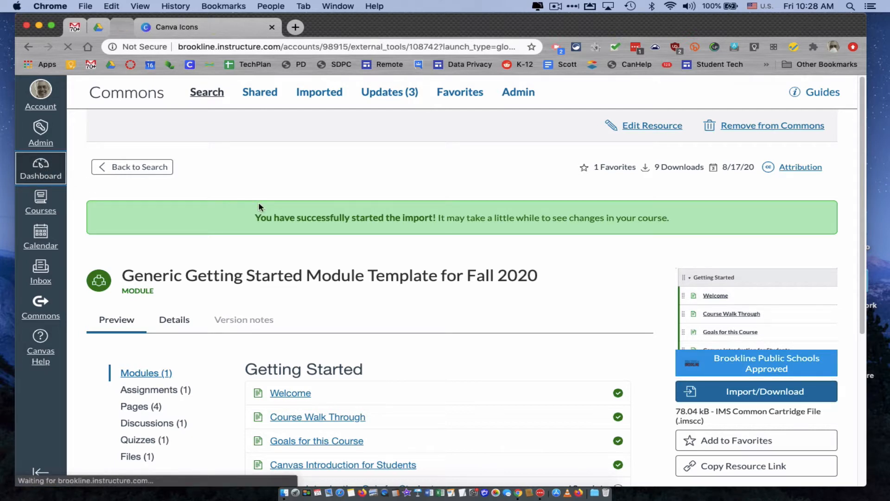
{"action": "scroll", "coordinate": [259, 208], "scroll_direction": "down", "scroll_amount": 5}
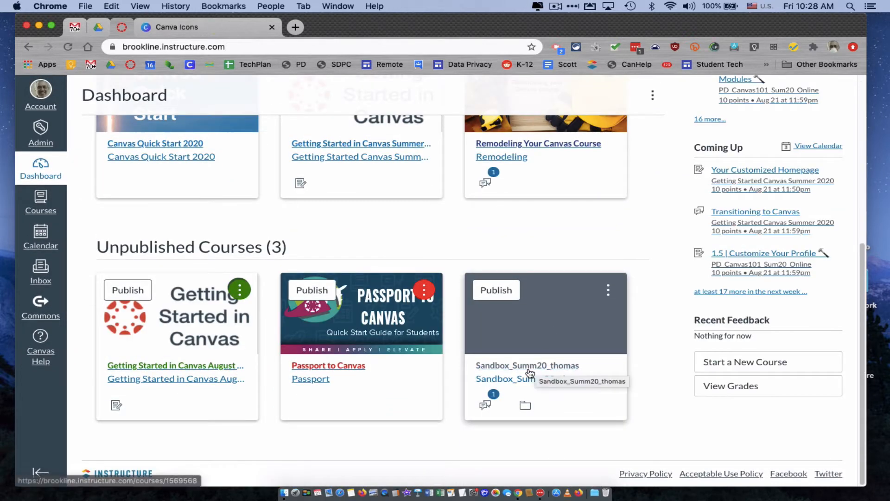
{"action": "left_click", "coordinate": [530, 373]}
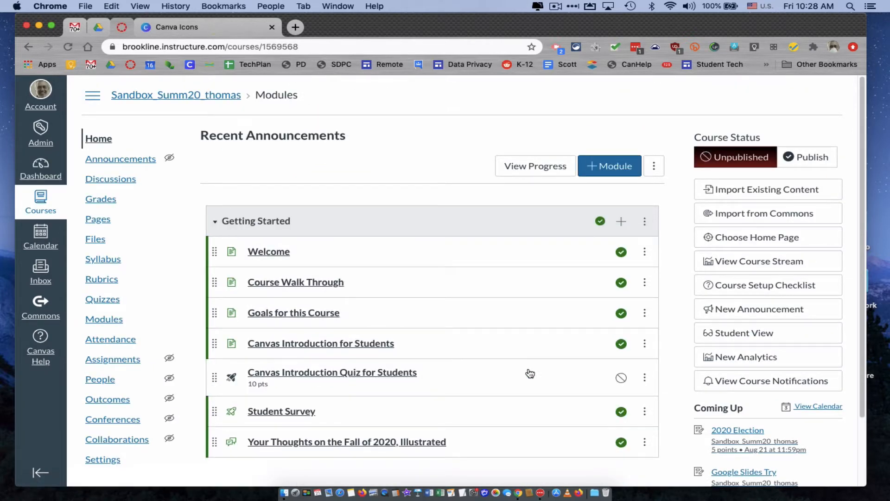
{"action": "scroll", "coordinate": [530, 373], "scroll_direction": "down", "scroll_amount": 3}
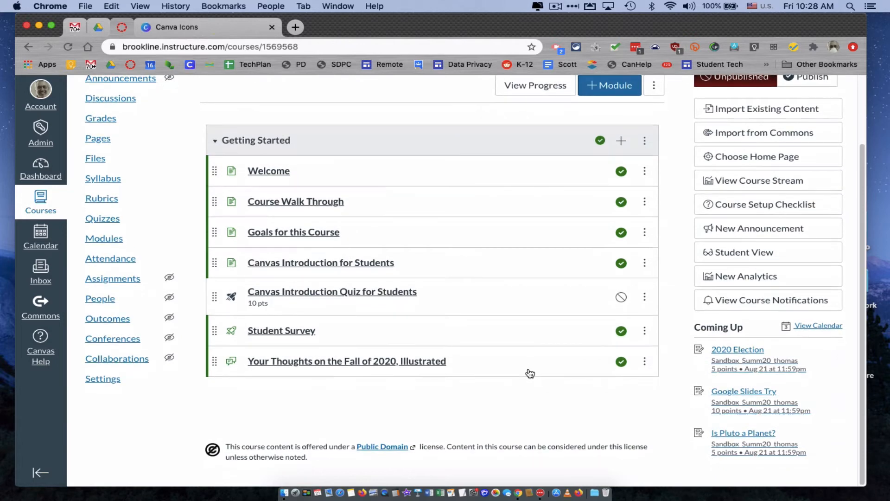
{"action": "scroll", "coordinate": [530, 373], "scroll_direction": "up", "scroll_amount": 3}
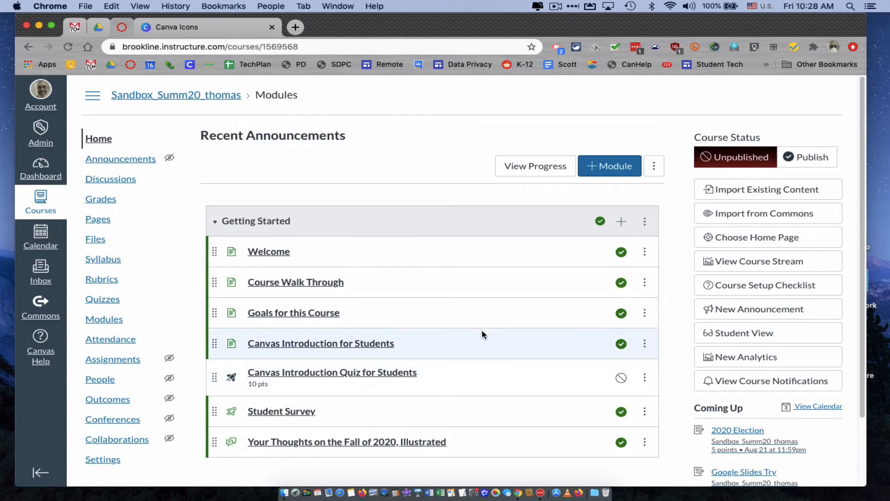
Step: View the course's Home Page Template Summer 2020 page and examine its icons and weekly activities table
{"action": "left_click", "coordinate": [98, 219]}
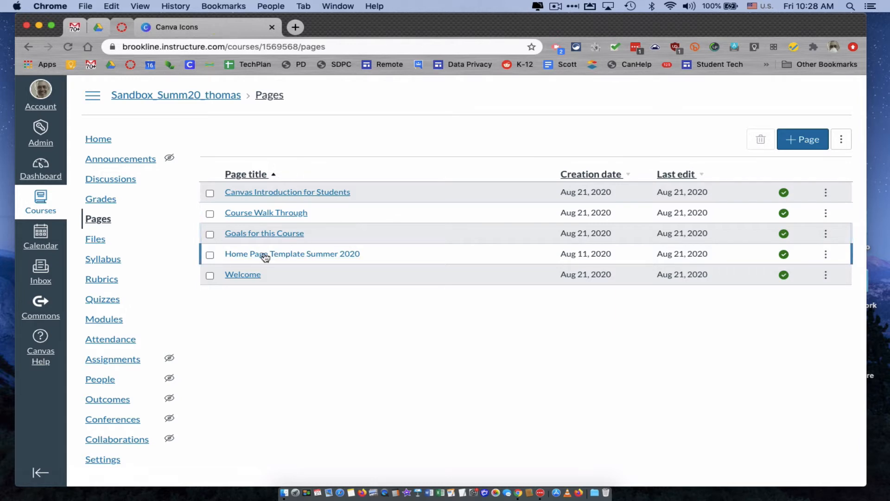
{"action": "left_click", "coordinate": [324, 259]}
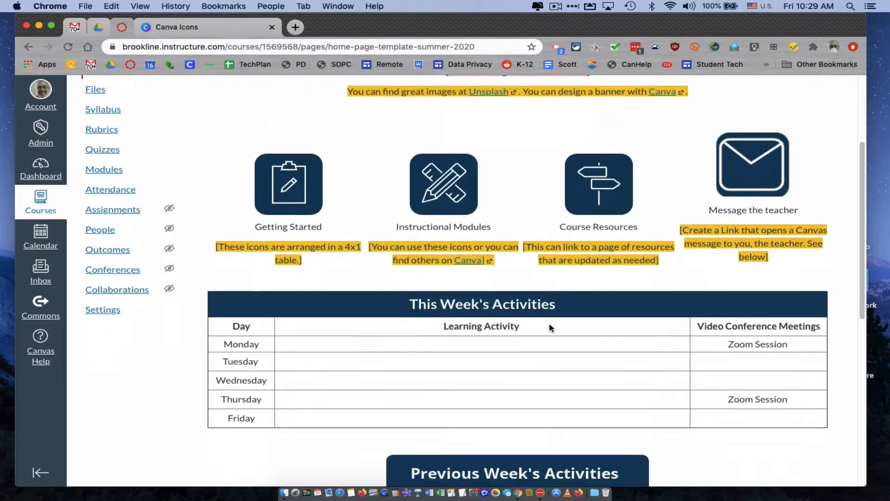
{"action": "scroll", "coordinate": [549, 322], "scroll_direction": "down", "scroll_amount": 2}
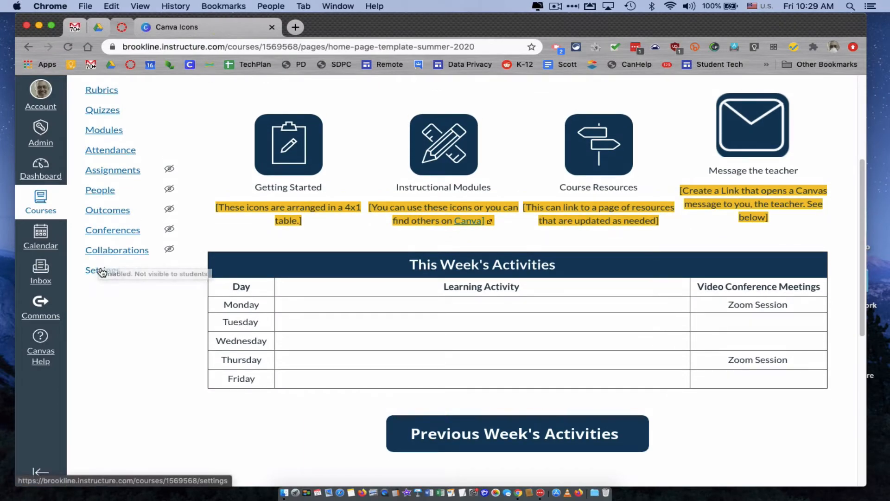
Step: Turn on RCE Enhancements and RCE Auto-Save in the course's feature options
{"action": "left_click", "coordinate": [99, 267]}
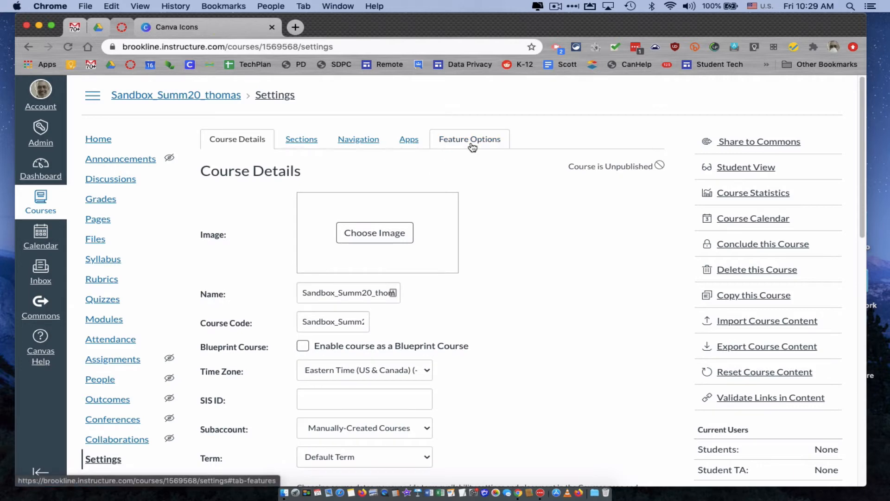
{"action": "left_click", "coordinate": [472, 146]}
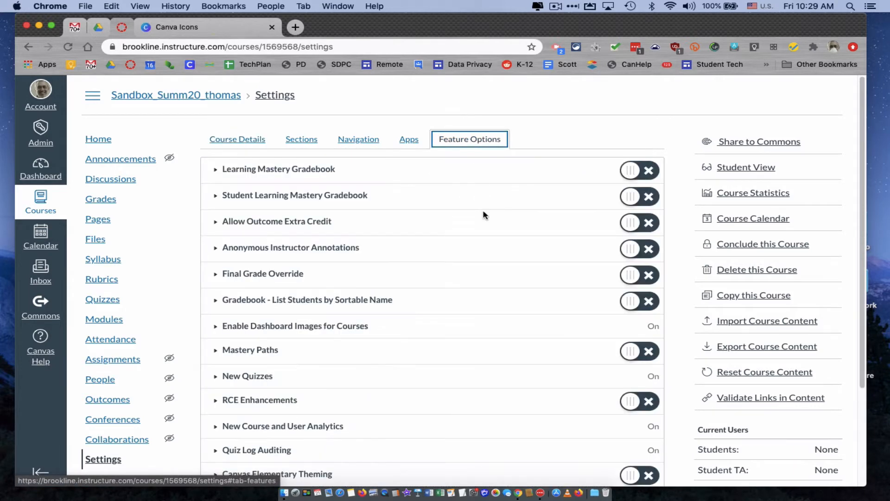
{"action": "scroll", "coordinate": [485, 215], "scroll_direction": "down", "scroll_amount": 3}
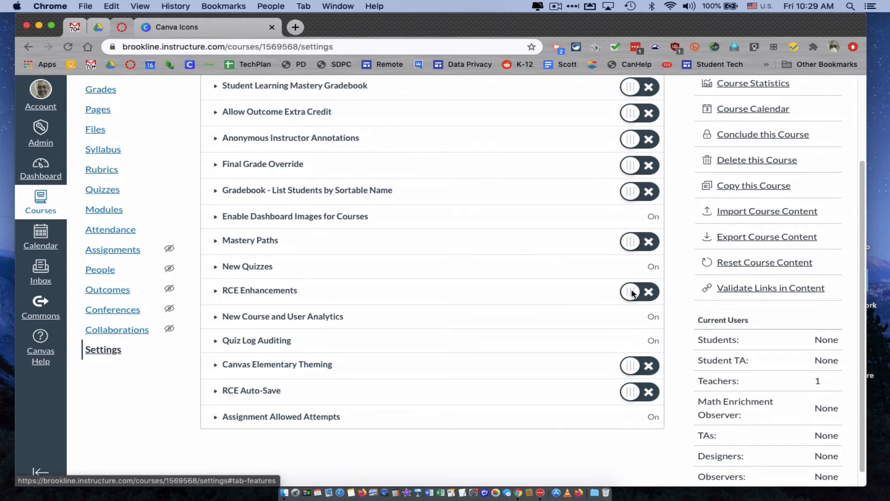
{"action": "left_click", "coordinate": [632, 292]}
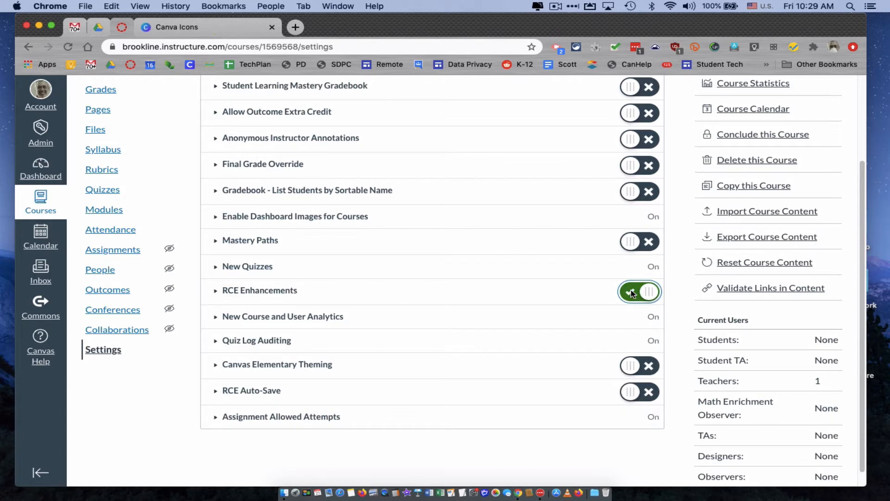
{"action": "left_click", "coordinate": [632, 393]}
{"action": "scroll", "coordinate": [588, 363], "scroll_direction": "down", "scroll_amount": 1}
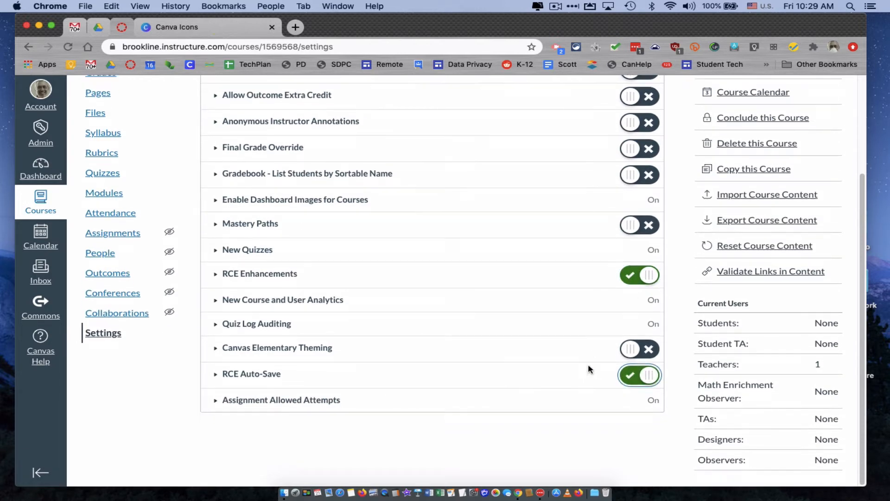
{"action": "scroll", "coordinate": [588, 367], "scroll_direction": "up", "scroll_amount": 3}
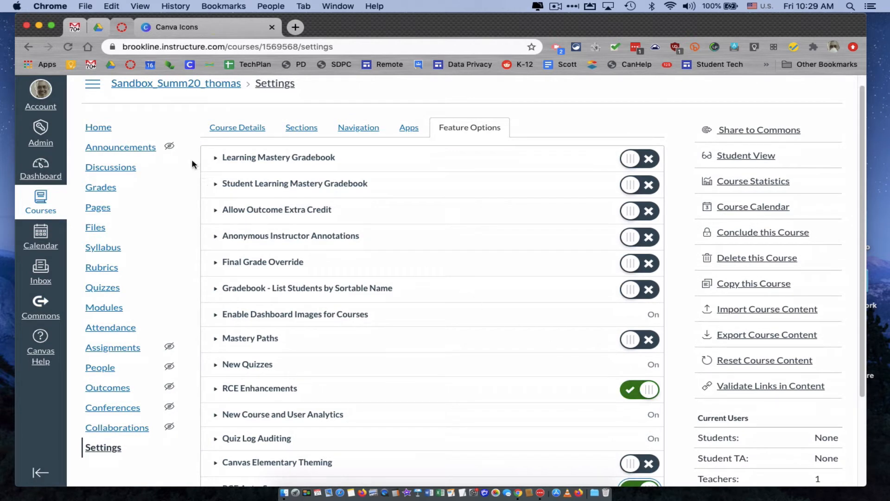
Step: Open the Home Page Template Summer 2020 page for editing, enlarge the content editor's height and look through the template content
{"action": "left_click", "coordinate": [103, 207]}
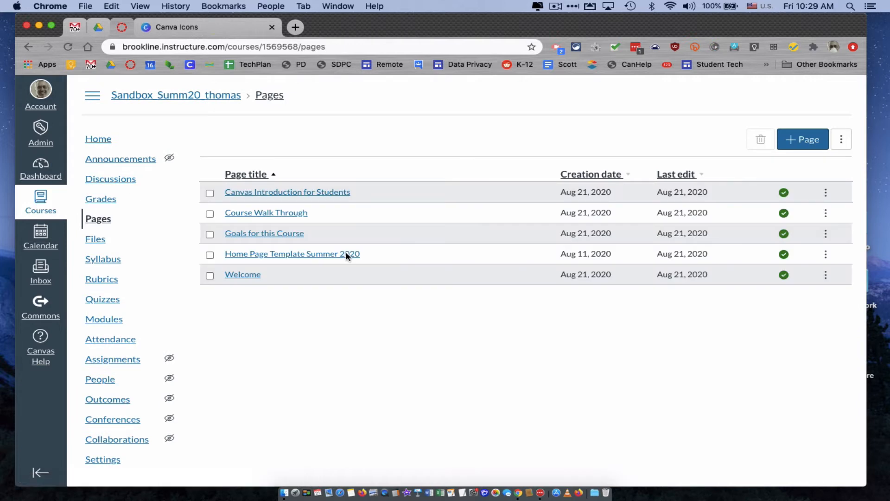
{"action": "left_click", "coordinate": [322, 259]}
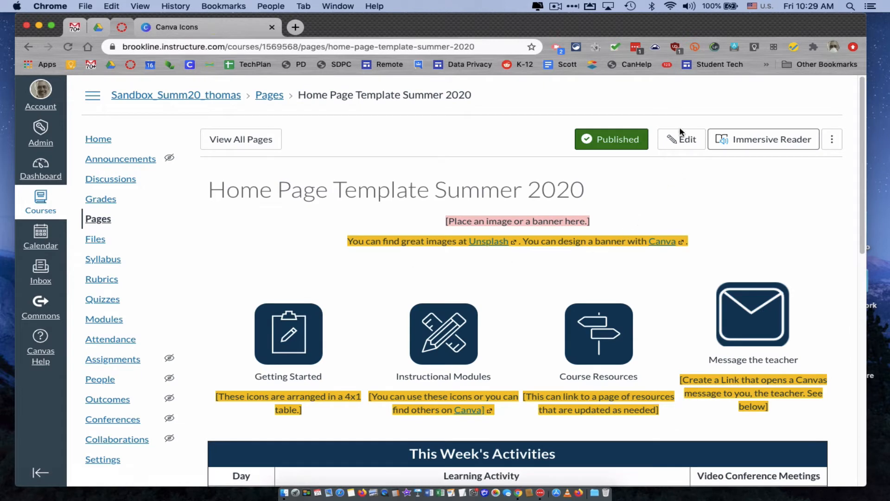
{"action": "left_click", "coordinate": [682, 141]}
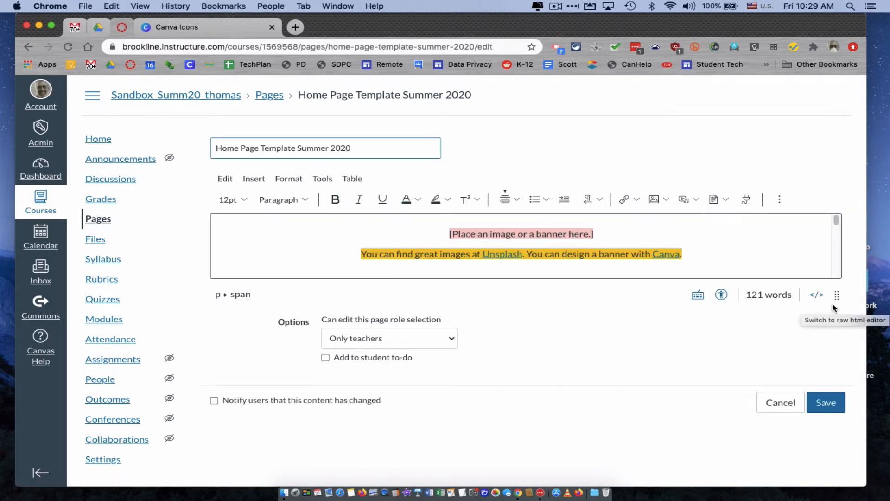
{"action": "left_click_drag", "start_coordinate": [837, 296], "coordinate": [811, 483]}
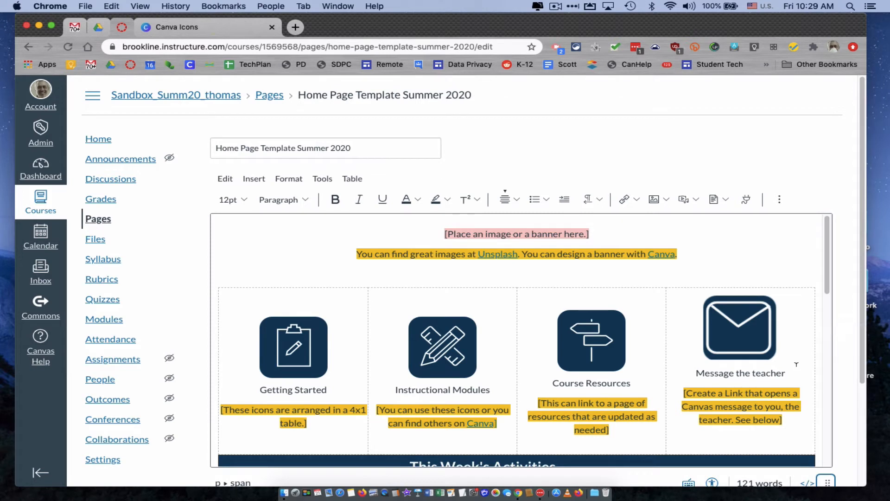
{"action": "scroll", "coordinate": [796, 364], "scroll_direction": "down", "scroll_amount": 1}
{"action": "scroll", "coordinate": [797, 364], "scroll_direction": "up", "scroll_amount": 1}
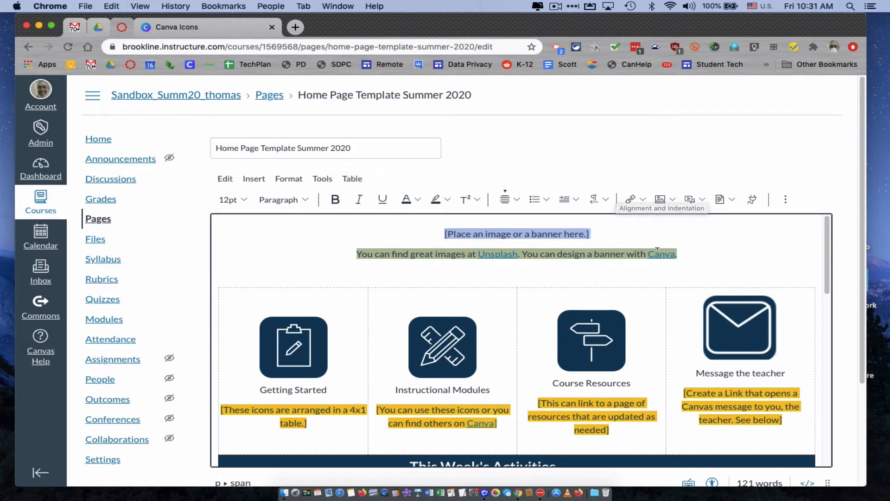
Step: Replace the placeholder banner text above the icon table with the Math_Banner image uploaded from the computer's Desktop
{"action": "left_click_drag", "start_coordinate": [689, 252], "coordinate": [441, 230]}
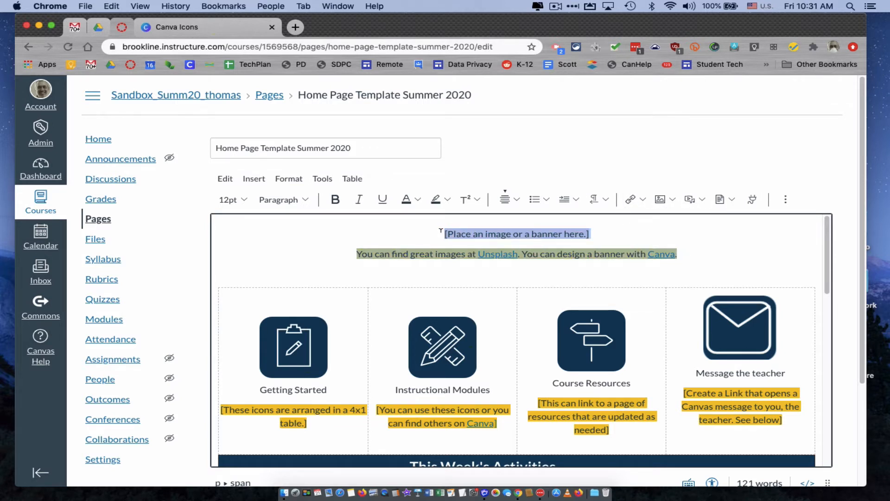
{"action": "key", "text": "BackSpace"}
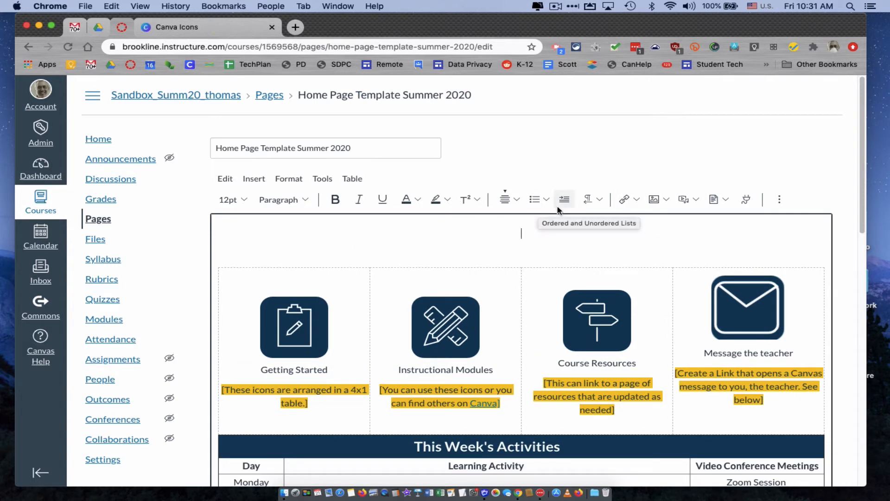
{"action": "left_click", "coordinate": [665, 203]}
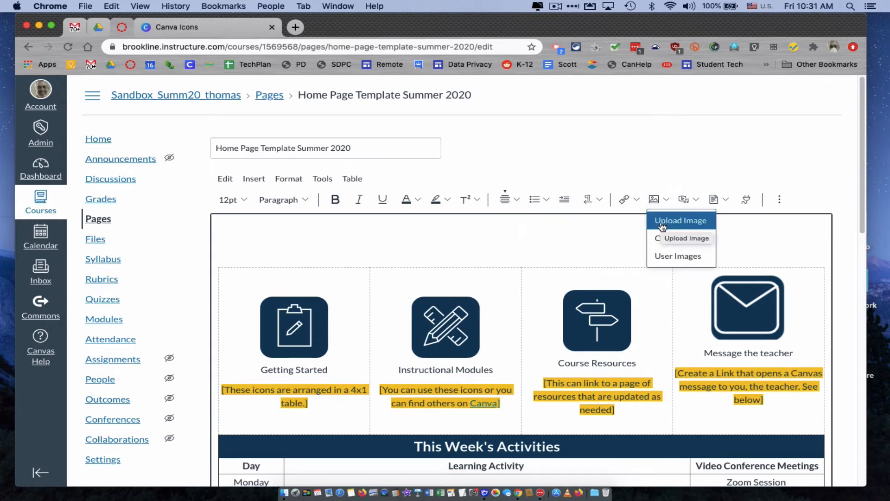
{"action": "left_click", "coordinate": [662, 225]}
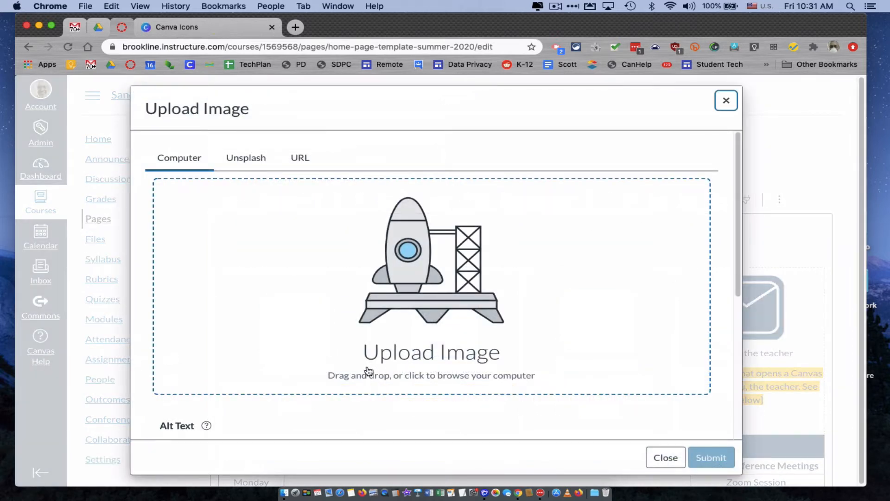
{"action": "left_click", "coordinate": [424, 361]}
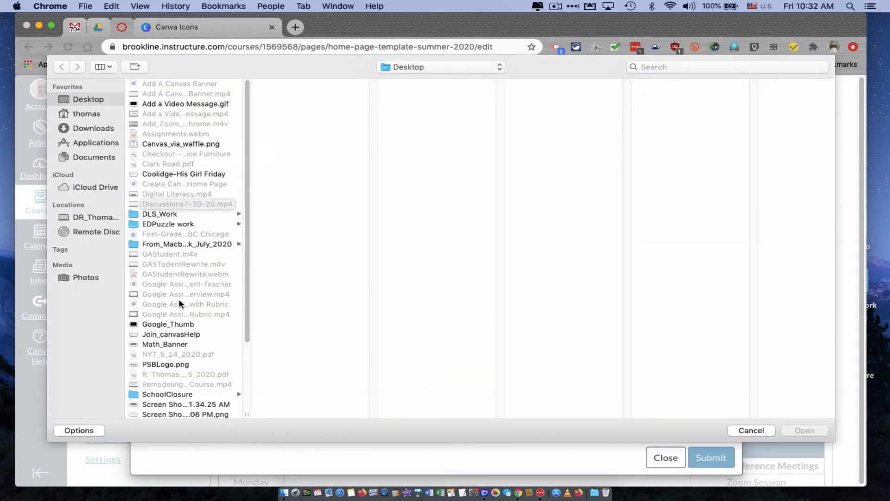
{"action": "left_click", "coordinate": [175, 344]}
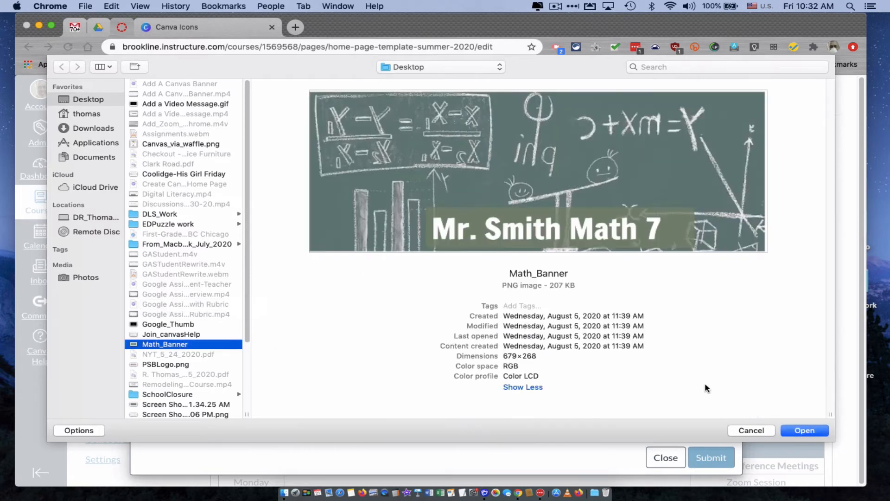
{"action": "left_click", "coordinate": [794, 431]}
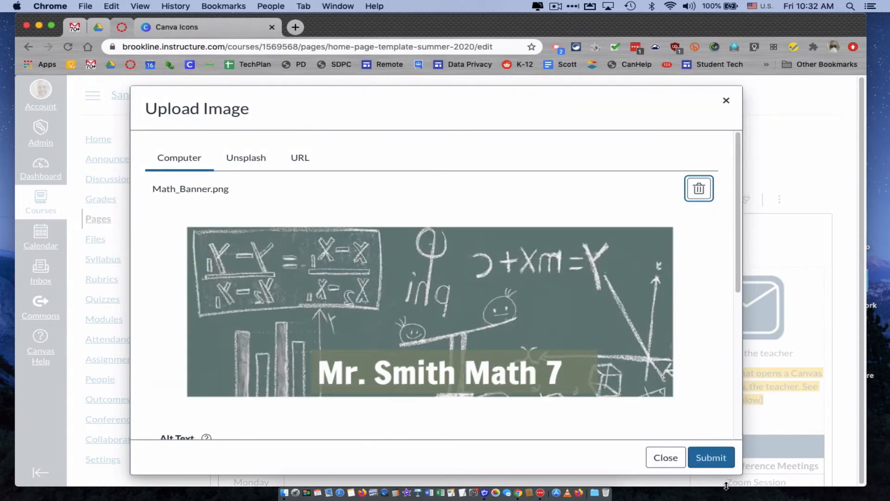
{"action": "left_click", "coordinate": [712, 458]}
{"action": "scroll", "coordinate": [717, 462], "scroll_direction": "down", "scroll_amount": 5}
{"action": "scroll", "coordinate": [809, 461], "scroll_direction": "up", "scroll_amount": 5}
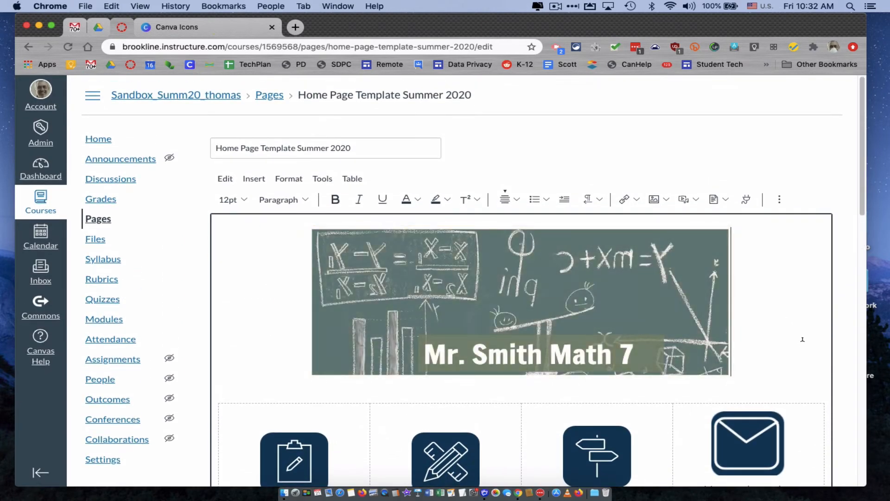
Step: Delete the highlighted note about the 4x1 table and its empty line beneath the Getting Started icon
{"action": "scroll", "coordinate": [803, 340], "scroll_direction": "down", "scroll_amount": 3}
{"action": "scroll", "coordinate": [803, 340], "scroll_direction": "down", "scroll_amount": 5}
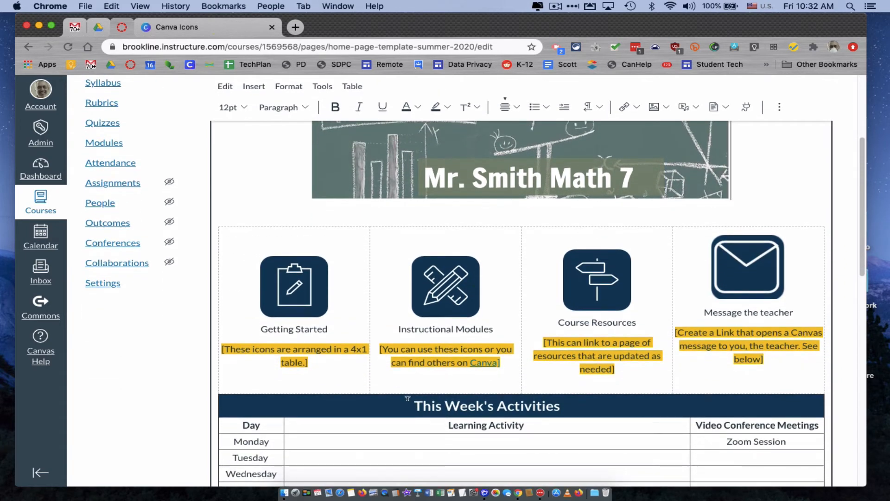
{"action": "left_click", "coordinate": [296, 365]}
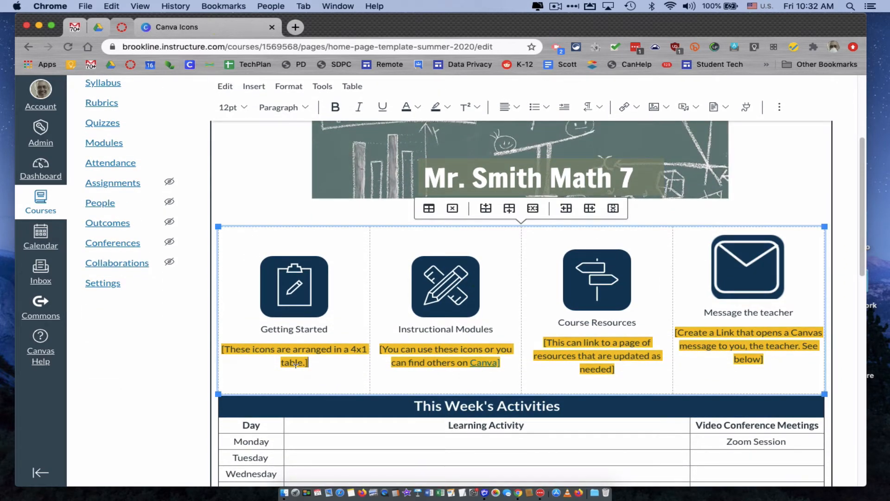
{"action": "left_click_drag", "start_coordinate": [313, 364], "coordinate": [225, 341]}
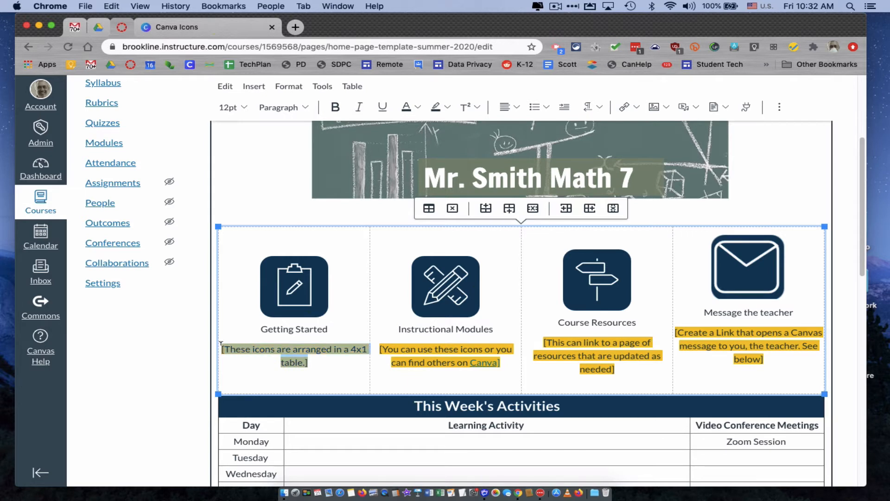
{"action": "key", "text": "BackSpace"}
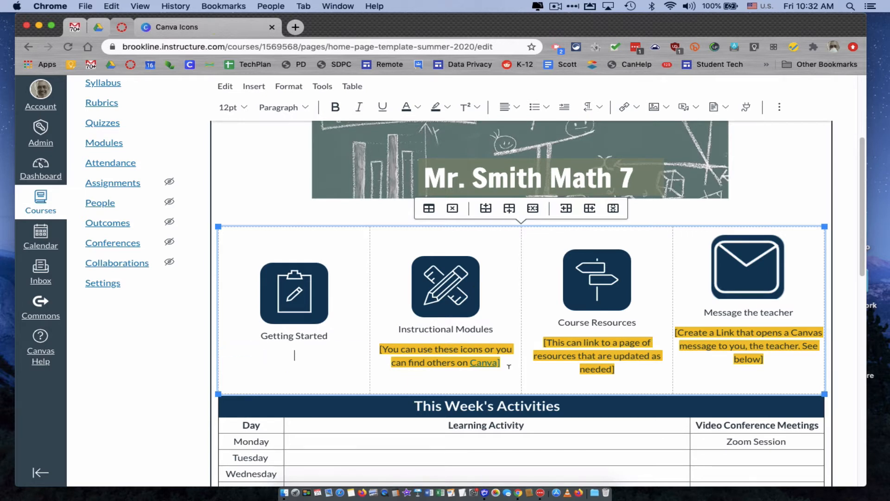
{"action": "key", "text": "BackSpace"}
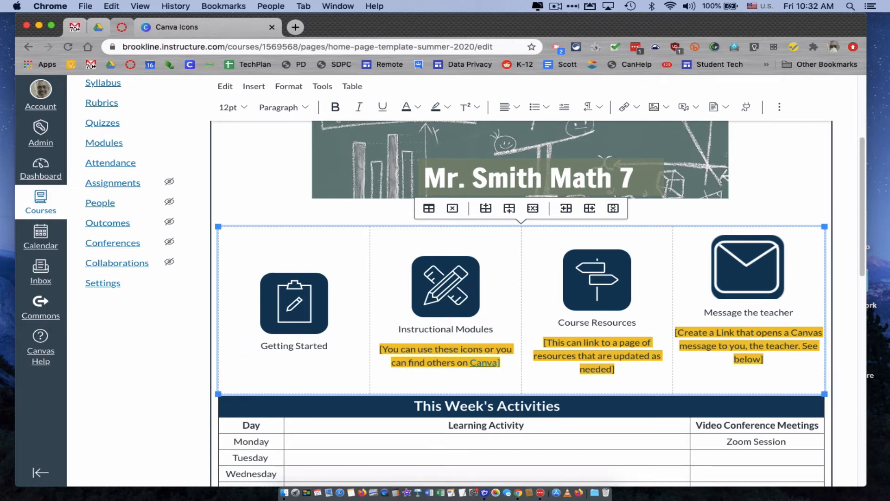
Step: Link the Getting Started clipboard icon to the course's Getting Started module
{"action": "left_click", "coordinate": [316, 303]}
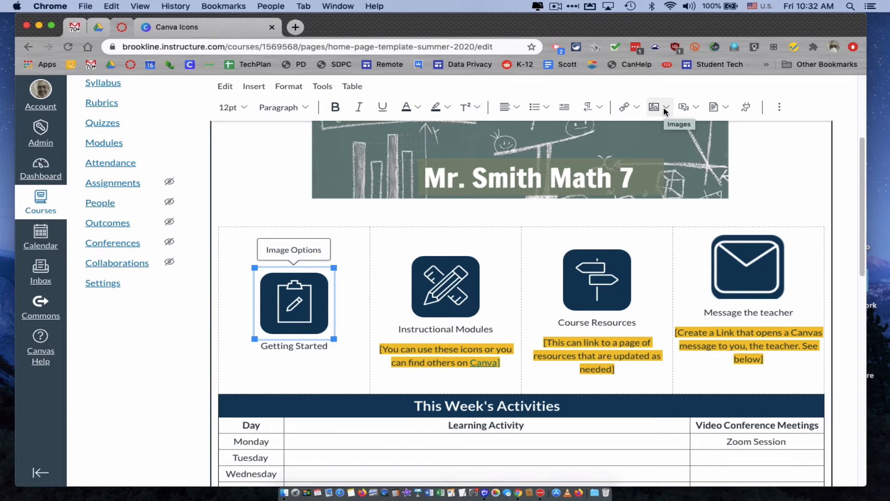
{"action": "left_click", "coordinate": [636, 108]}
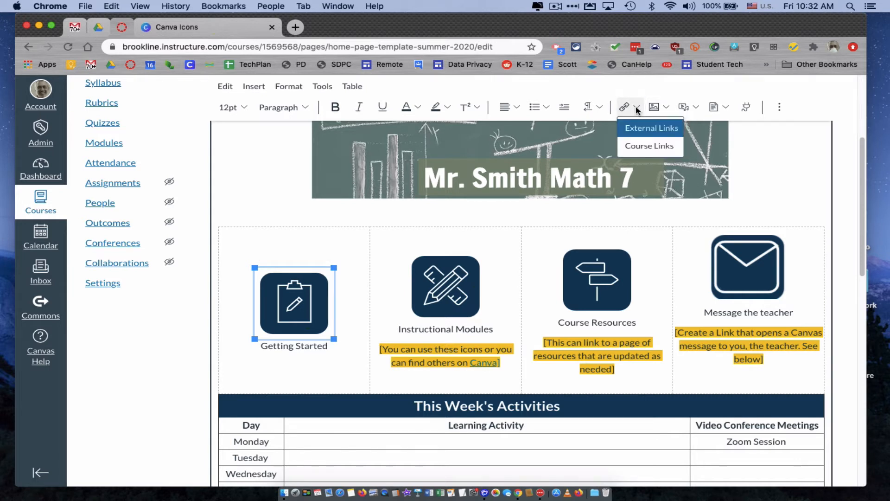
{"action": "left_click", "coordinate": [645, 146]}
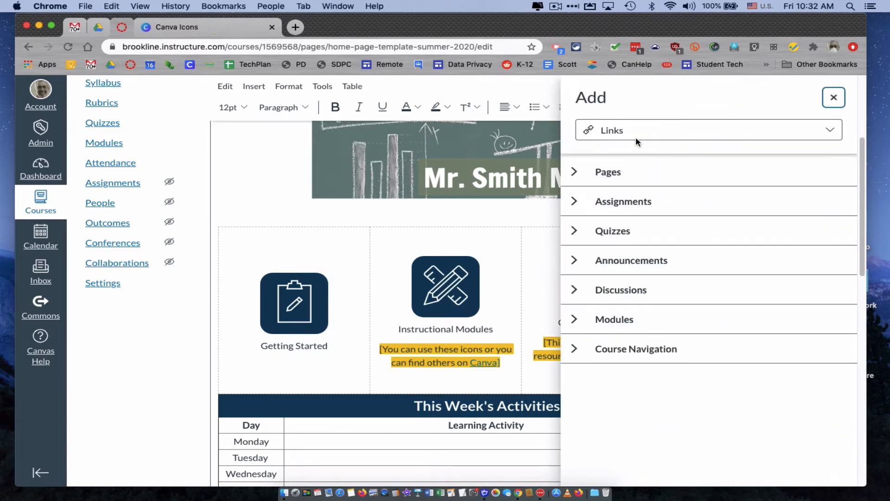
{"action": "left_click", "coordinate": [574, 319]}
{"action": "left_click", "coordinate": [612, 346]}
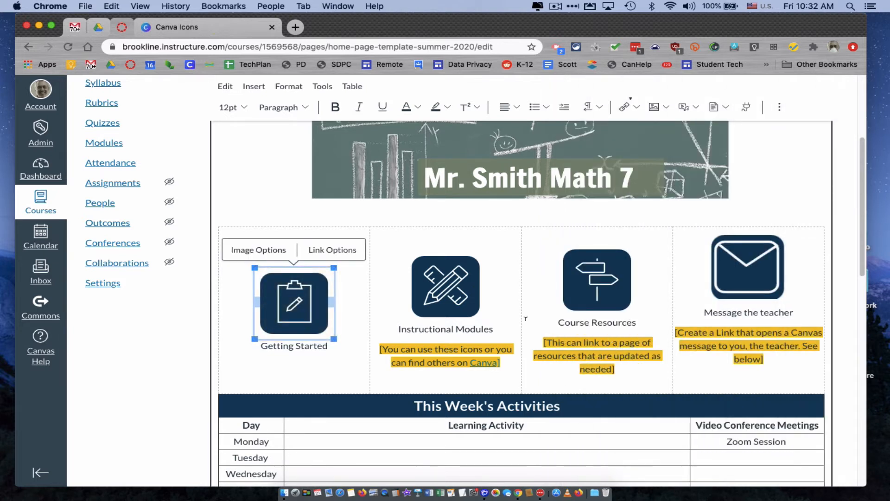
Step: Delete the highlighted note about finding other icons and its empty line beneath the Instructional Modules icon
{"action": "left_click", "coordinate": [509, 362]}
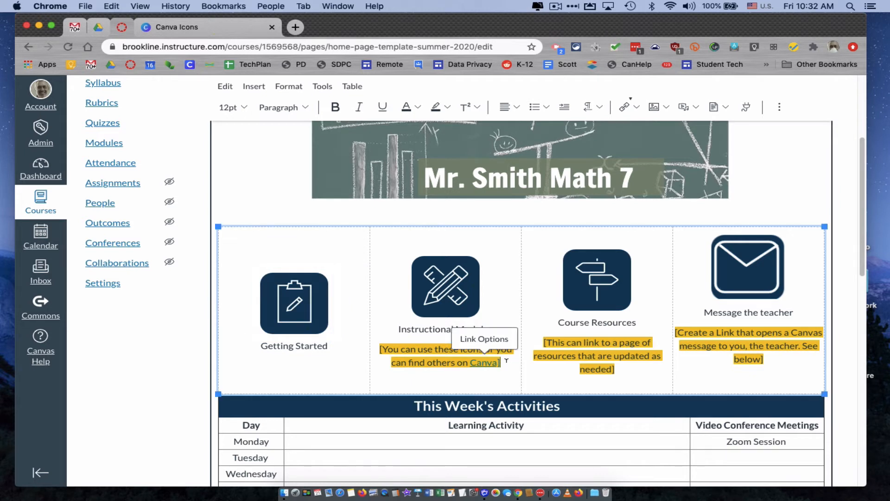
{"action": "left_click_drag", "start_coordinate": [507, 360], "coordinate": [377, 348]}
{"action": "key", "text": "BackSpace"}
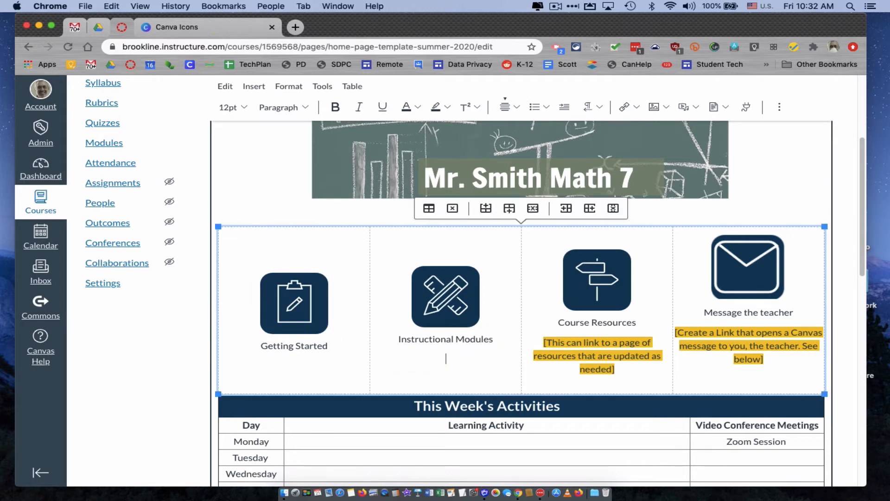
{"action": "key", "text": "BackSpace"}
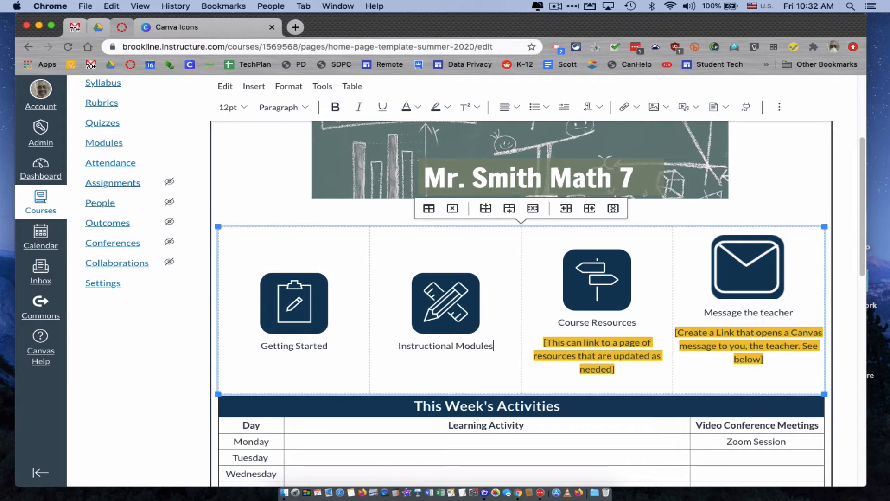
Step: Link the Instructional Modules pencil-and-ruler icon to the course's Getting Started module
{"action": "left_click", "coordinate": [435, 304]}
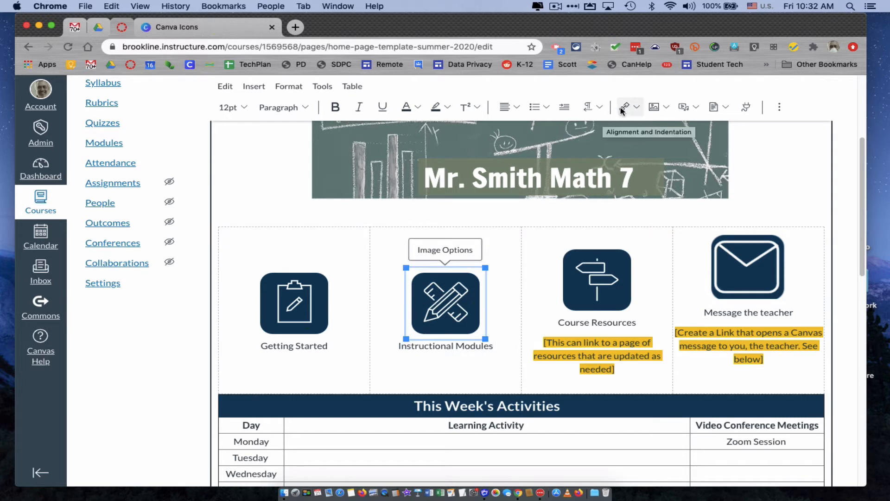
{"action": "left_click", "coordinate": [636, 108]}
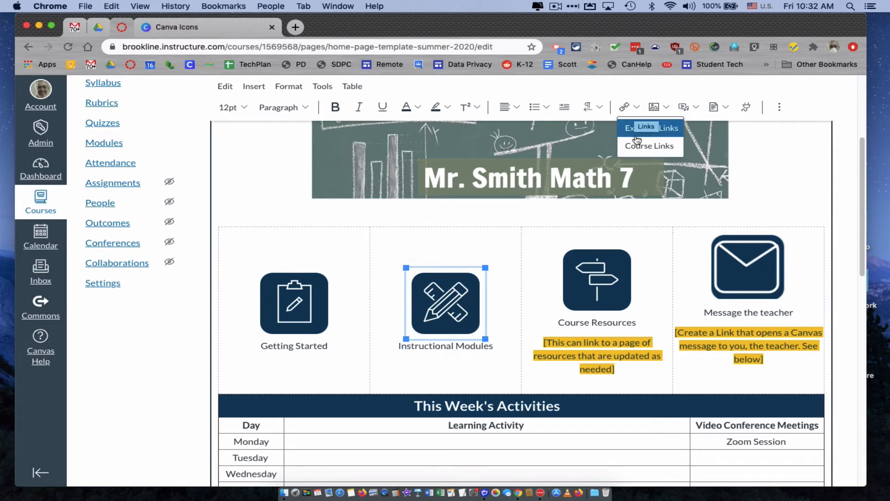
{"action": "left_click", "coordinate": [645, 146]}
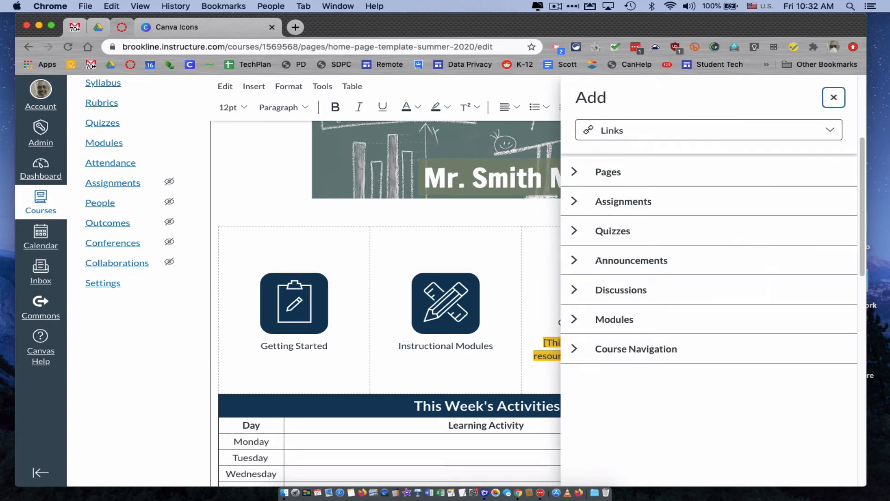
{"action": "left_click", "coordinate": [574, 319]}
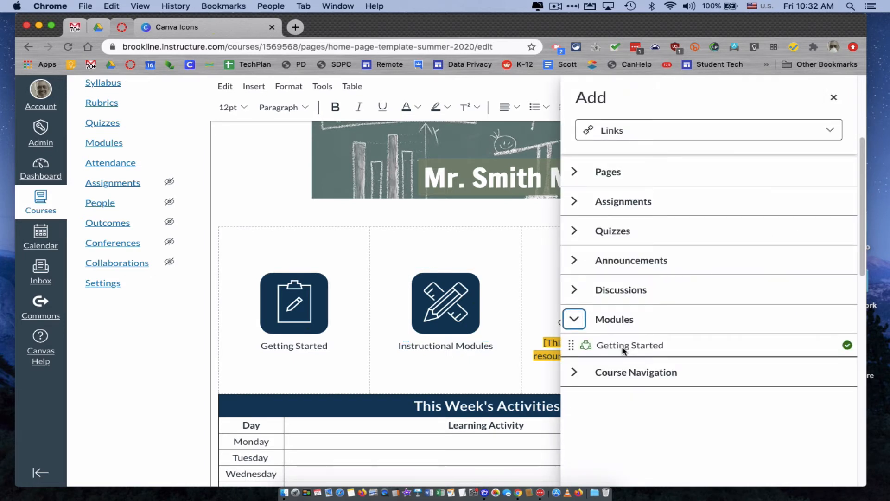
{"action": "left_click", "coordinate": [622, 348]}
Step: Delete the highlighted note about a resources page and its empty line beneath the Course Resources icon
{"action": "left_click", "coordinate": [538, 365]}
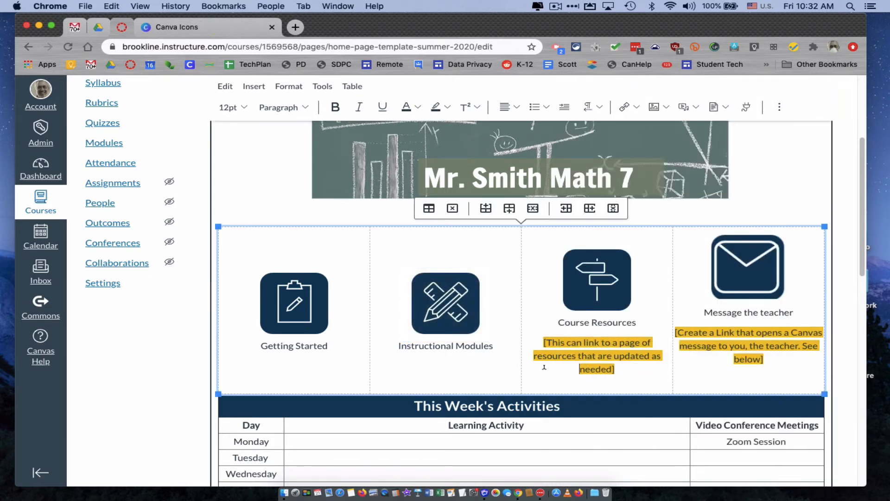
{"action": "left_click_drag", "start_coordinate": [627, 368], "coordinate": [551, 335]}
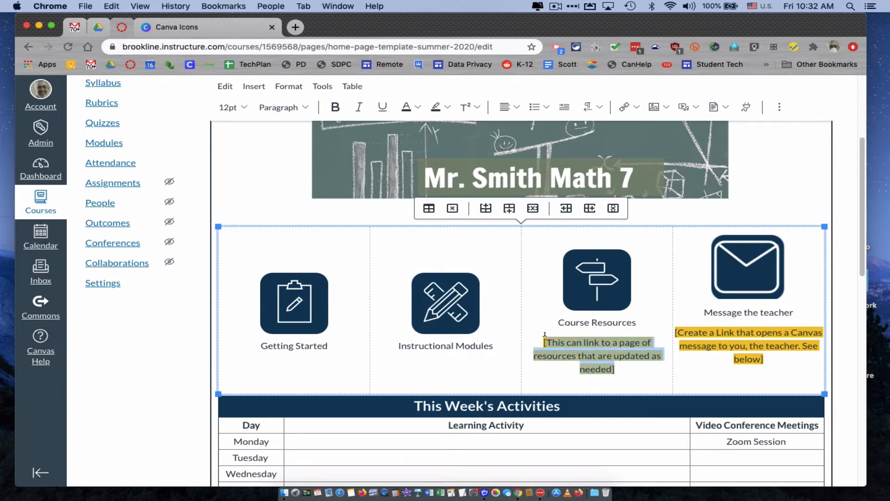
{"action": "key", "text": "BackSpace"}
{"action": "key", "text": "BackSpace"}
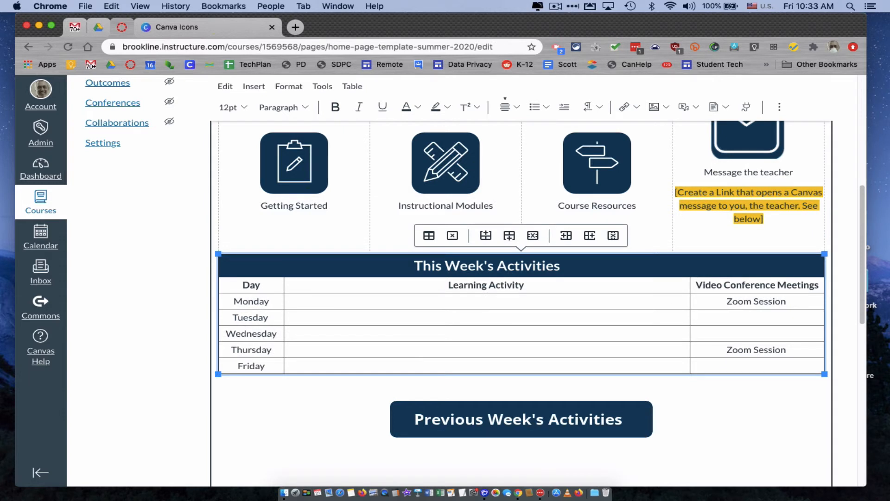
Step: Enter "Complete the Getting Started Module" as Monday's learning activity in the This Week's Activities table
{"action": "type", "text": "mplete the Getting Strated"}
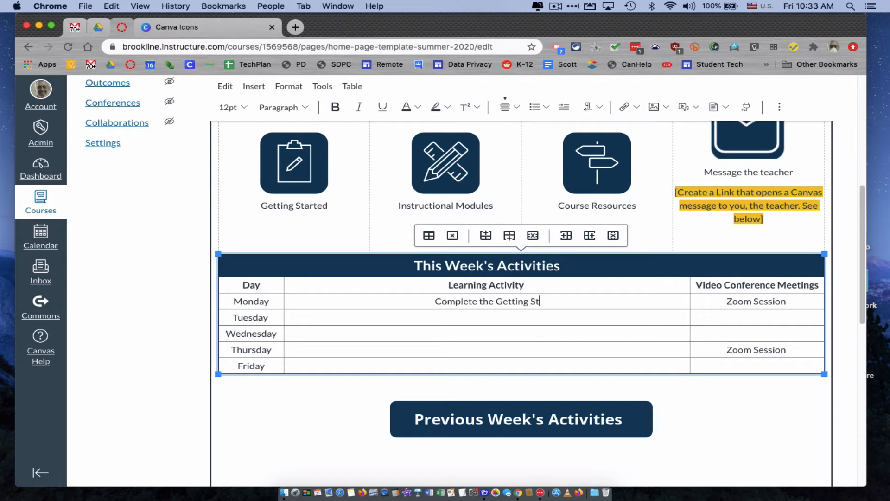
{"action": "key", "text": "BackSpace"}
{"action": "key", "text": "BackSpace"}
{"action": "key", "text": "BackSpace"}
{"action": "key", "text": "BackSpace"}
{"action": "key", "text": "BackSpace"}
{"action": "key", "text": "BackSpace"}
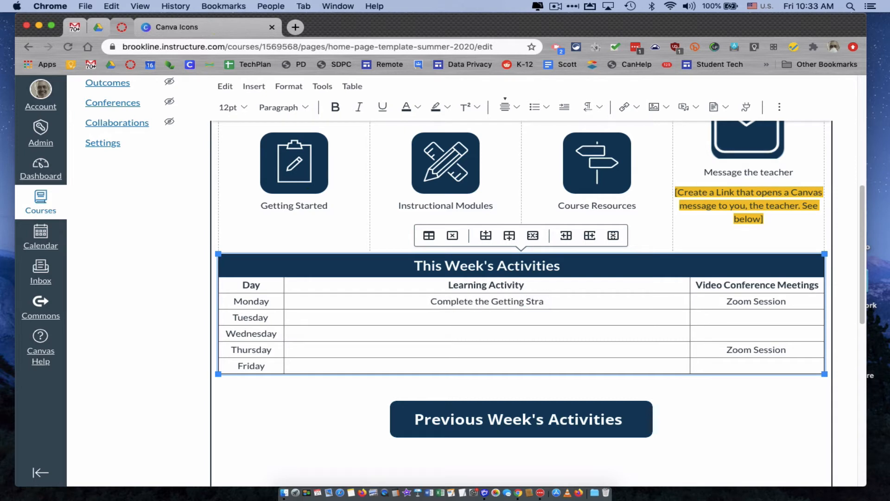
{"action": "type", "text": "t"}
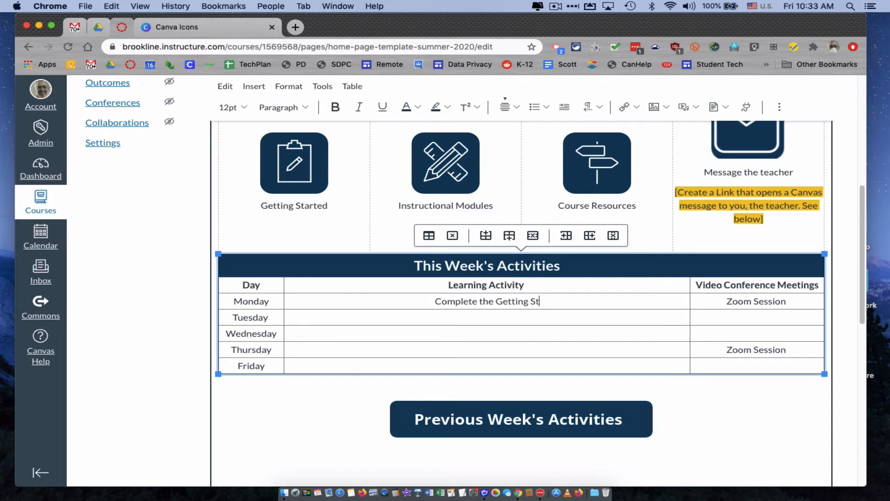
{"action": "type", "text": "arted Module"}
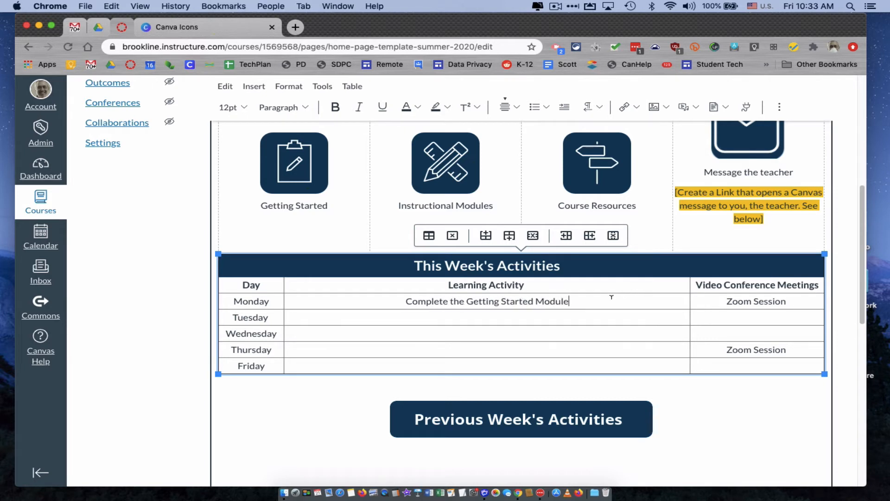
Step: Link Monday's "Complete the Getting Started Module" text to the course's Getting Started module
{"action": "left_click_drag", "start_coordinate": [567, 294], "coordinate": [417, 299]}
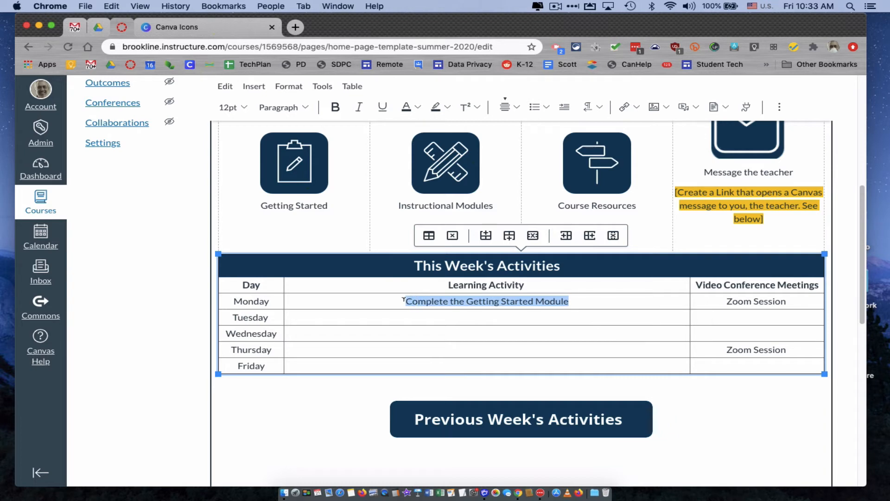
{"action": "left_click", "coordinate": [638, 111]}
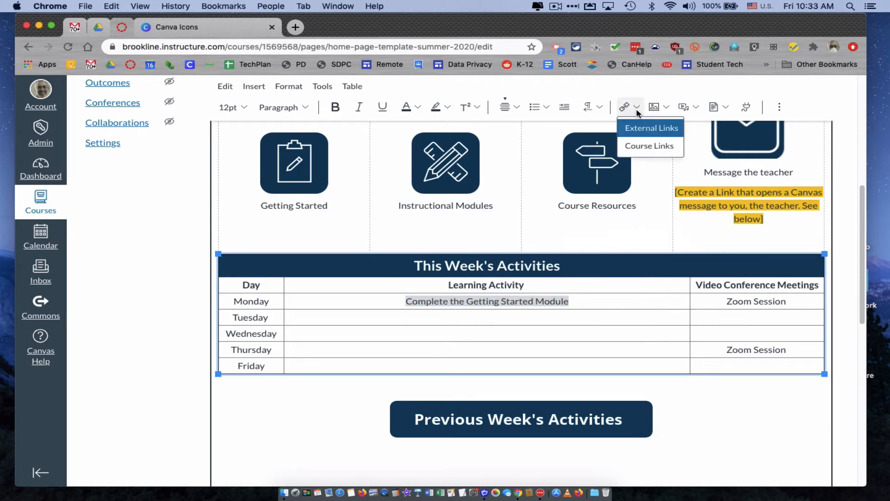
{"action": "left_click", "coordinate": [649, 145]}
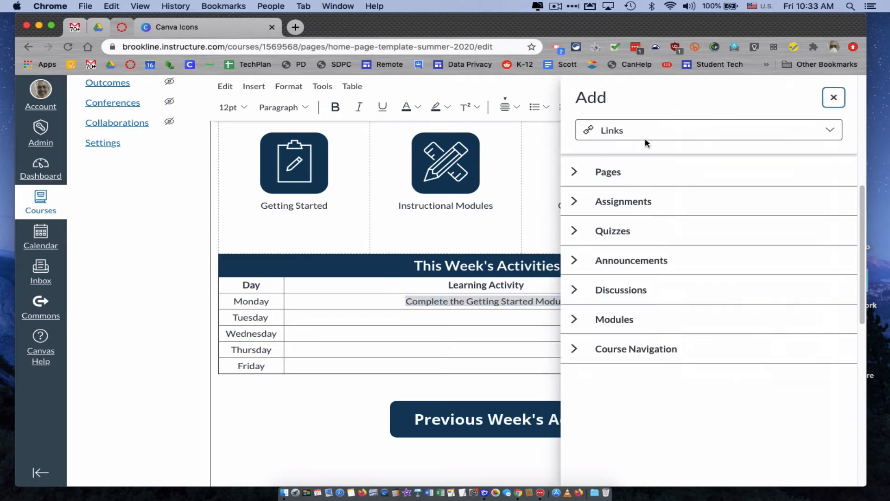
{"action": "left_click", "coordinate": [575, 319]}
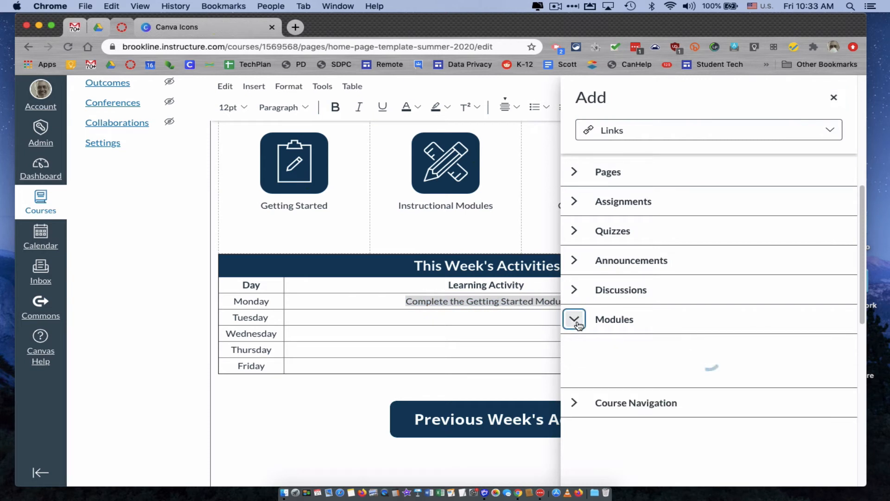
{"action": "left_click", "coordinate": [640, 347]}
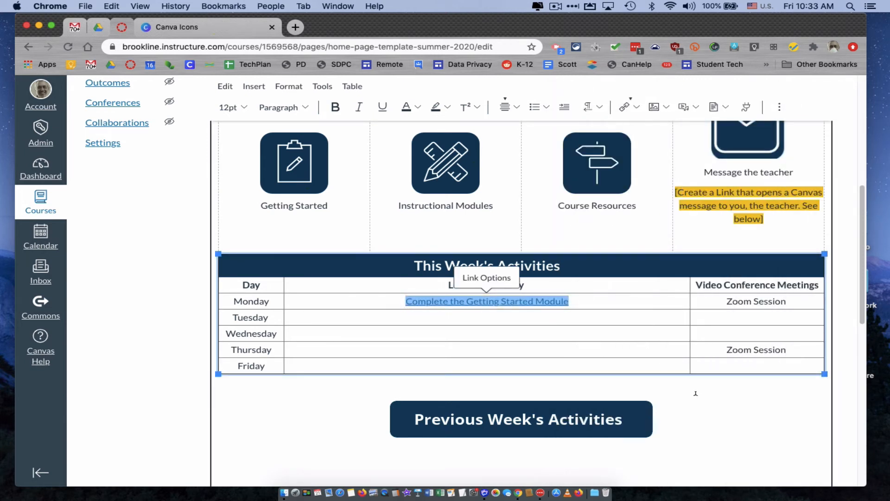
Step: Review the template's teacher-message link instructions below the activities table and save the home page edits
{"action": "scroll", "coordinate": [697, 396], "scroll_direction": "down", "scroll_amount": 3}
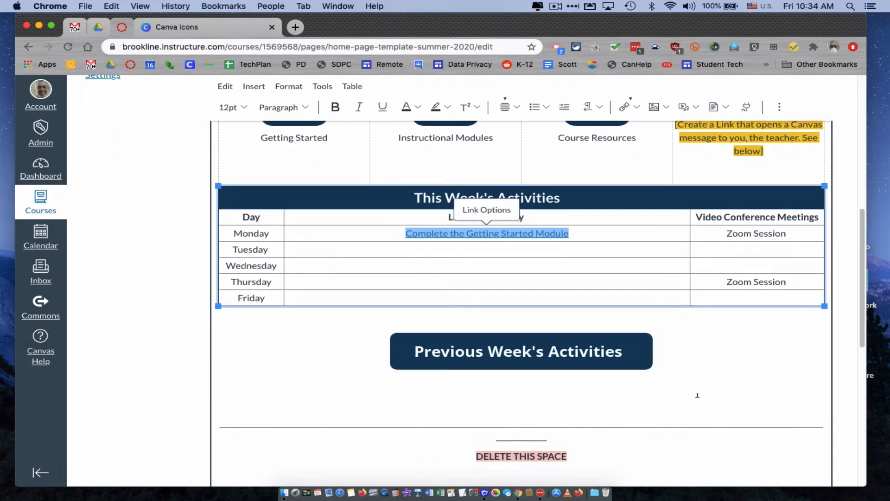
{"action": "scroll", "coordinate": [698, 395], "scroll_direction": "down", "scroll_amount": 5}
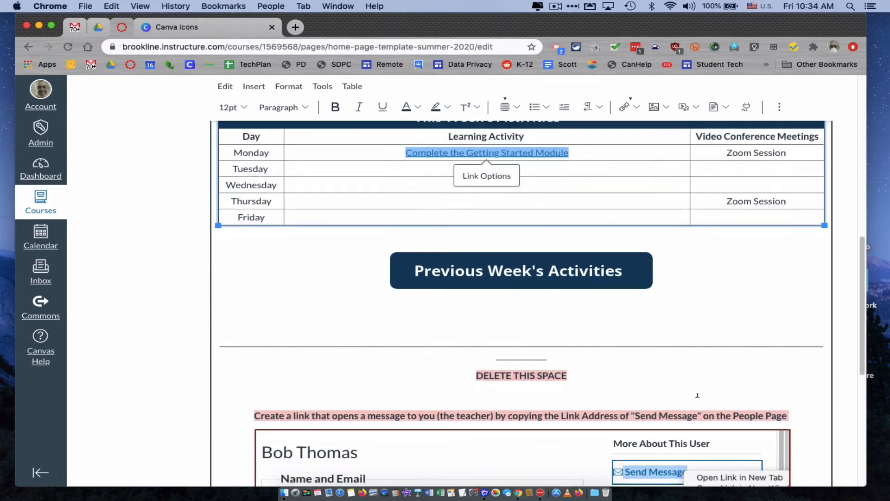
{"action": "scroll", "coordinate": [698, 396], "scroll_direction": "down", "scroll_amount": 3}
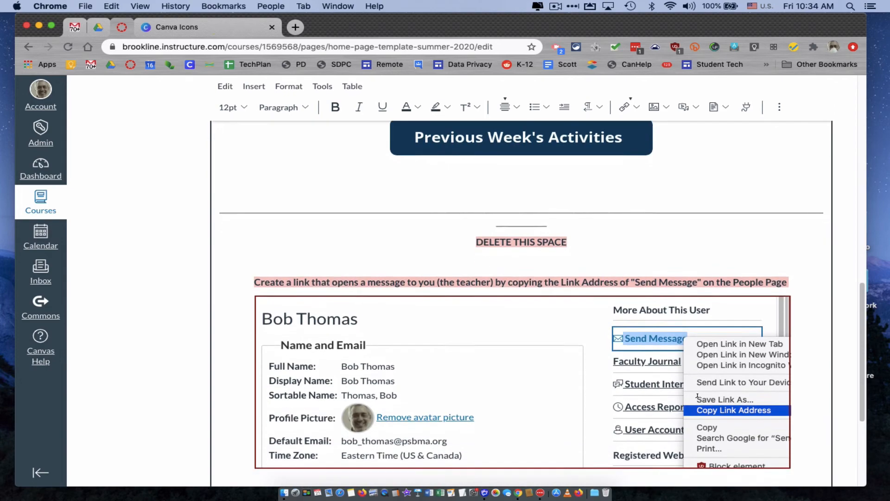
{"action": "scroll", "coordinate": [698, 397], "scroll_direction": "down", "scroll_amount": 3}
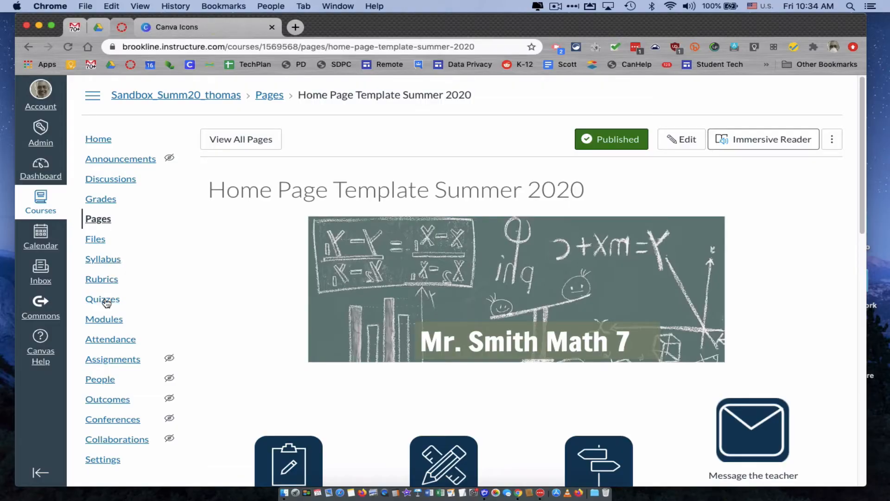
Step: Copy the link address of Send Message from the teacher's profile in the course's People list
{"action": "left_click", "coordinate": [103, 381]}
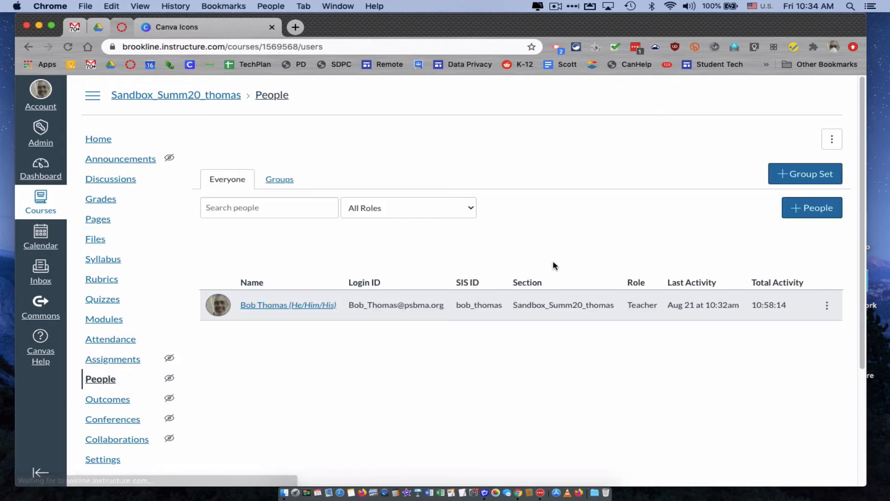
{"action": "left_click", "coordinate": [279, 307]}
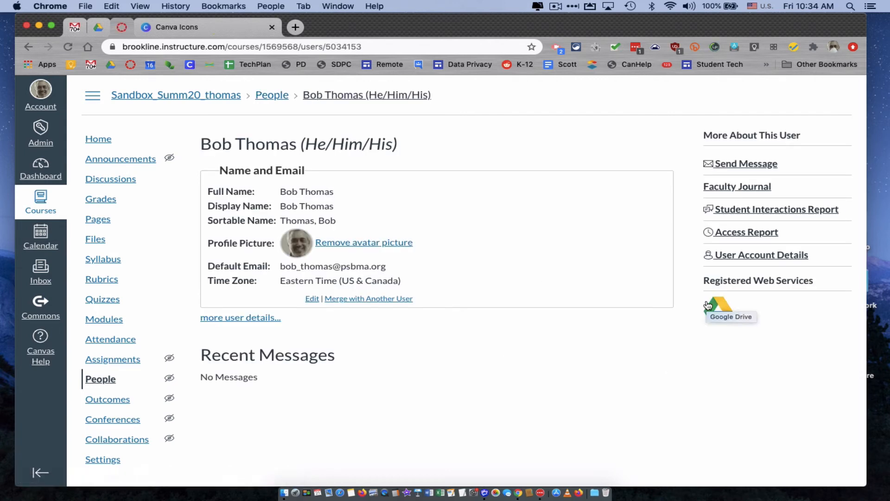
{"action": "right_click", "coordinate": [738, 168]}
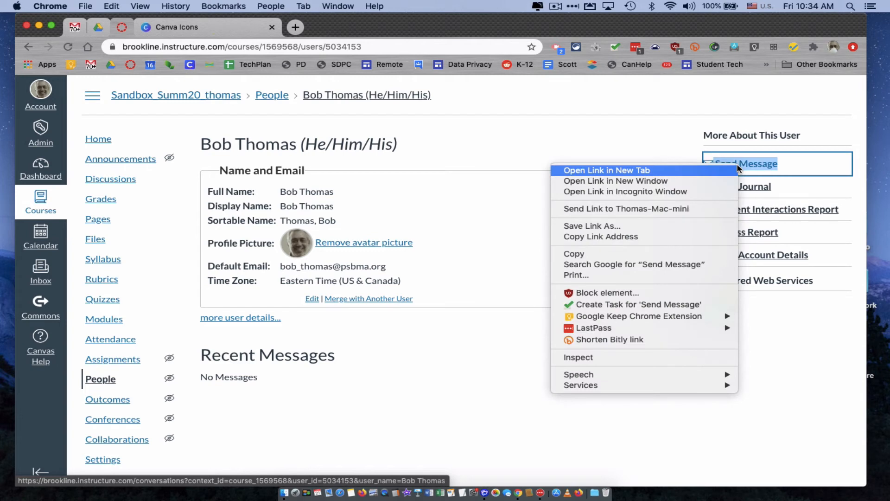
{"action": "left_click", "coordinate": [673, 238]}
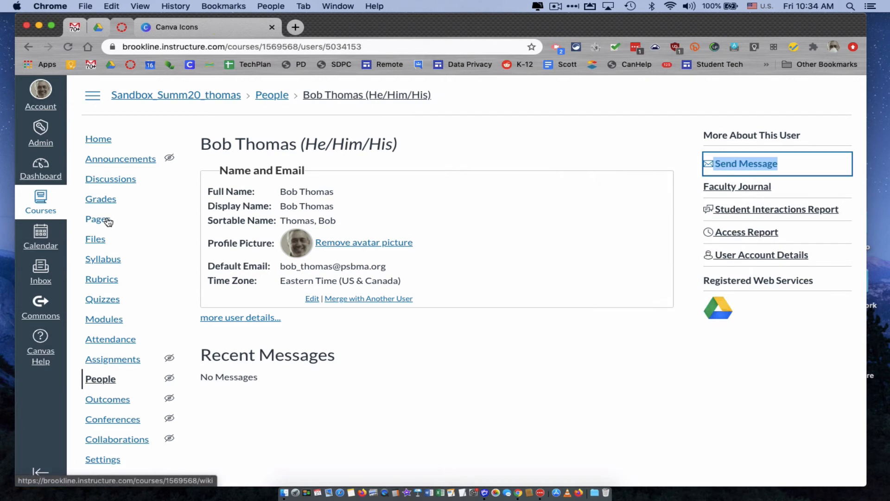
Step: Reopen the Home Page Template Summer 2020 page for editing, decline the auto-saved content and enlarge the editing area
{"action": "left_click", "coordinate": [107, 221]}
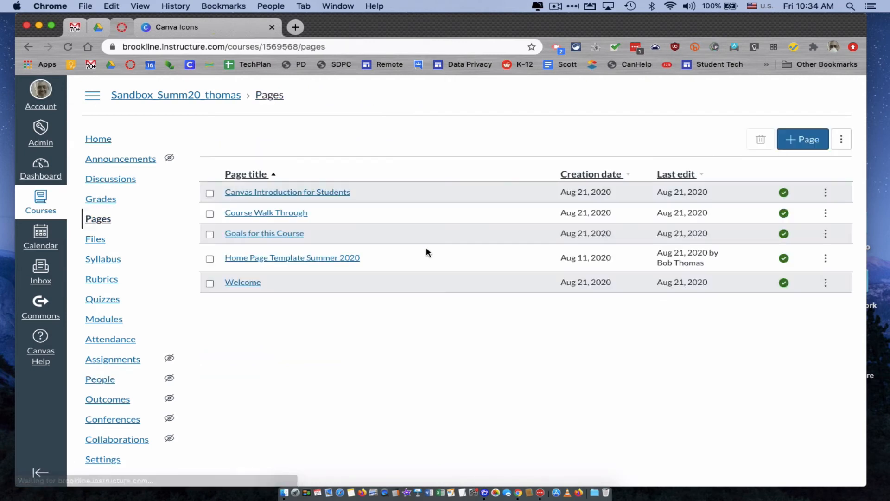
{"action": "left_click", "coordinate": [353, 260]}
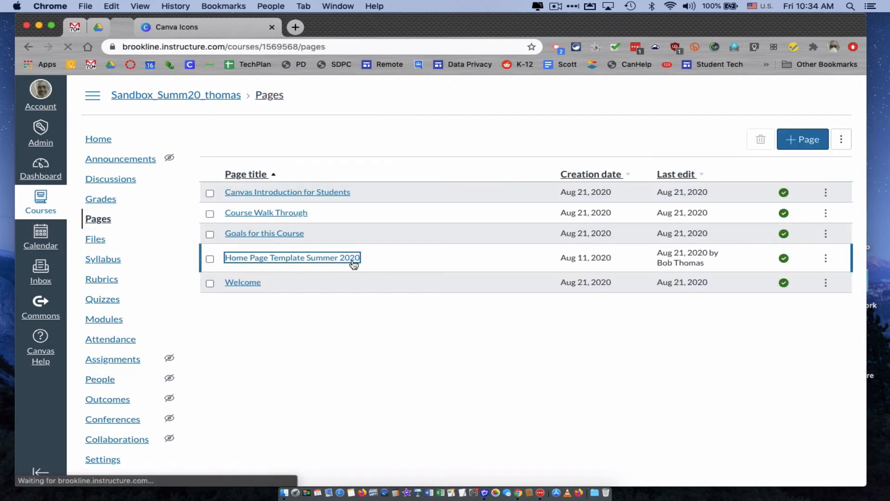
{"action": "left_click", "coordinate": [682, 140]}
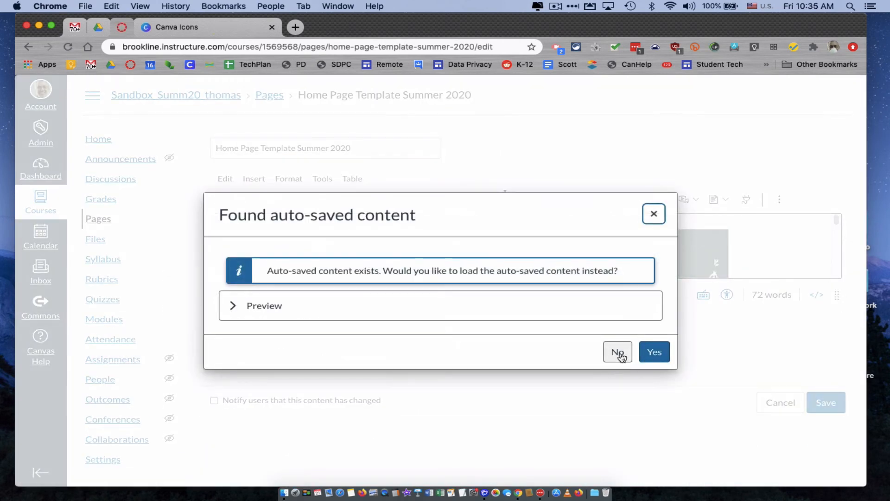
{"action": "left_click", "coordinate": [617, 352]}
{"action": "left_click_drag", "start_coordinate": [837, 294], "coordinate": [816, 499]}
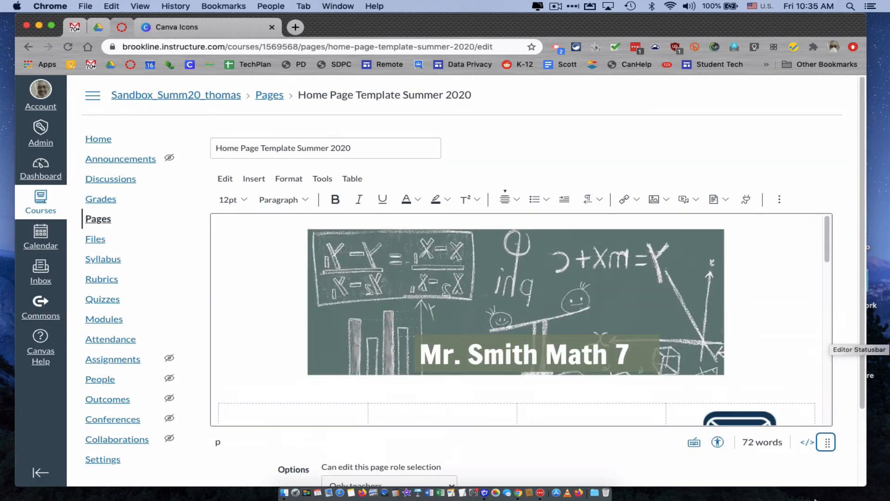
{"action": "left_click_drag", "start_coordinate": [828, 351], "coordinate": [830, 402]}
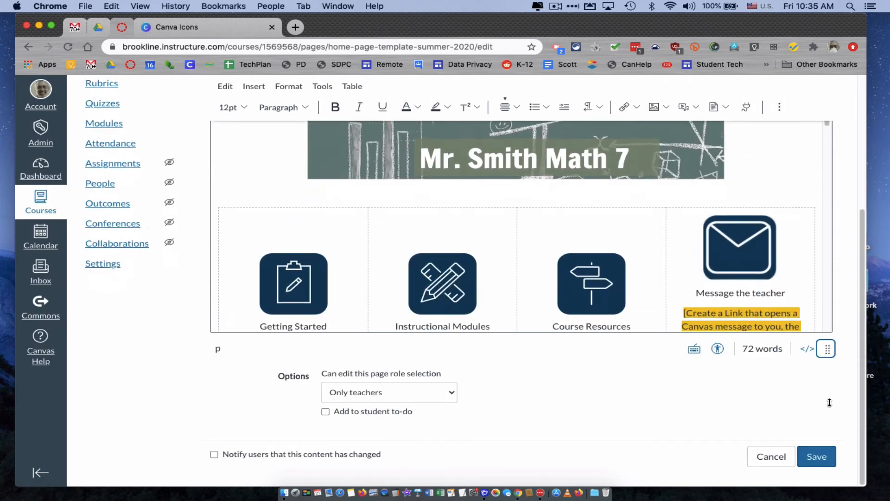
Step: Delete the highlighted note about creating a Canvas message link and its empty line beneath Message the teacher
{"action": "left_click", "coordinate": [788, 263]}
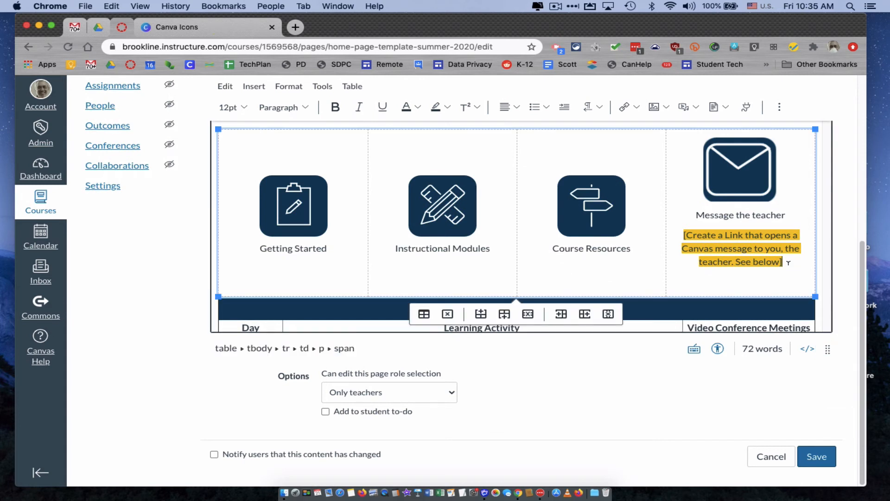
{"action": "left_click_drag", "start_coordinate": [788, 263], "coordinate": [681, 235]}
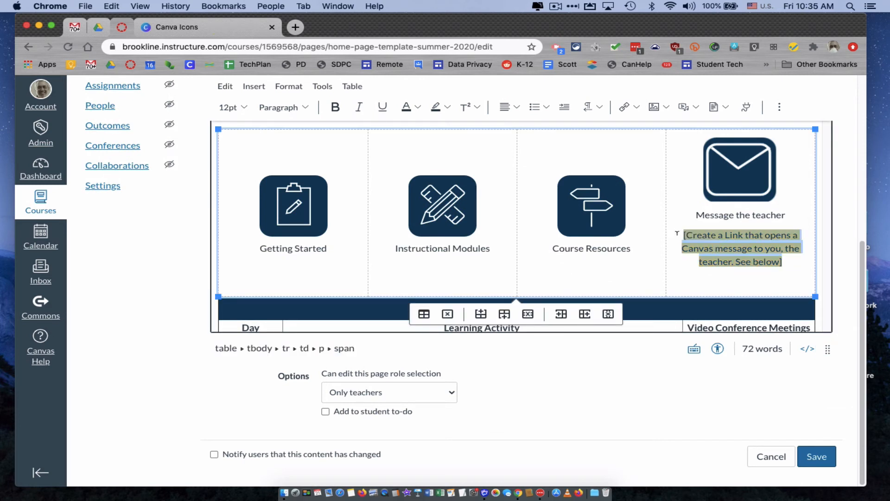
{"action": "key", "text": "BackSpace"}
{"action": "key", "text": "BackSpace"}
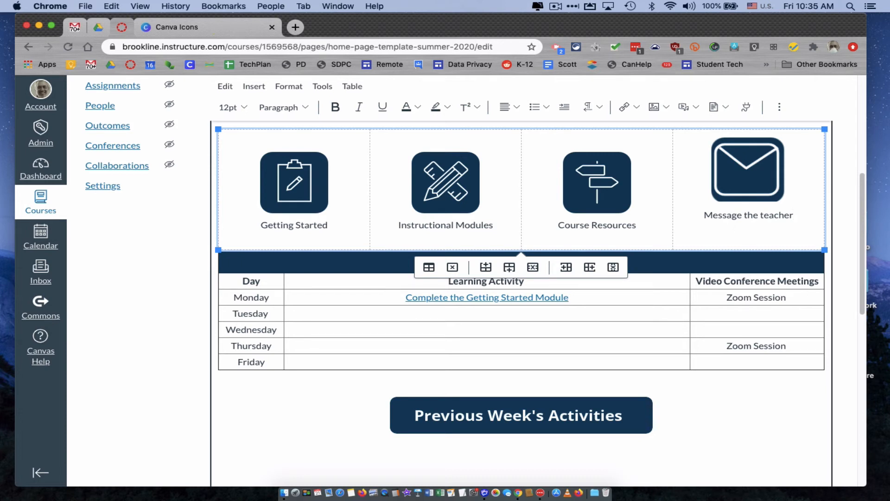
Step: Link the Message the teacher envelope icon to the copied Send Message address as an external link
{"action": "left_click", "coordinate": [752, 172]}
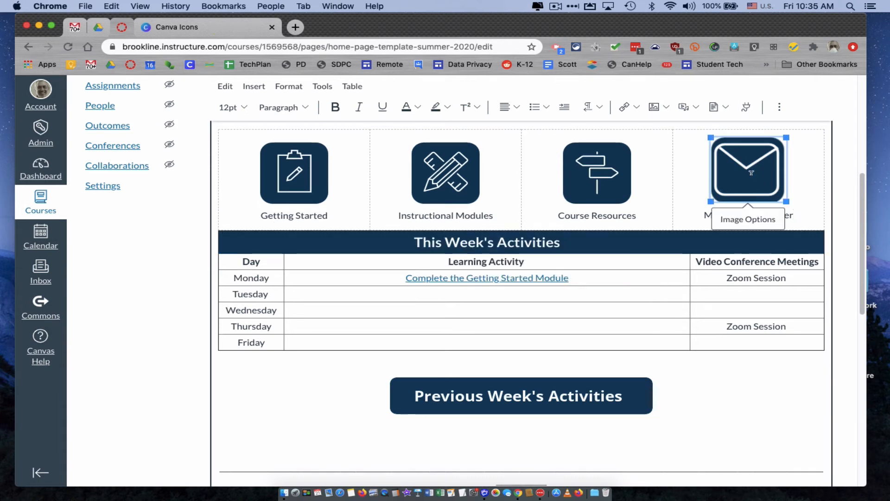
{"action": "left_click", "coordinate": [636, 108]}
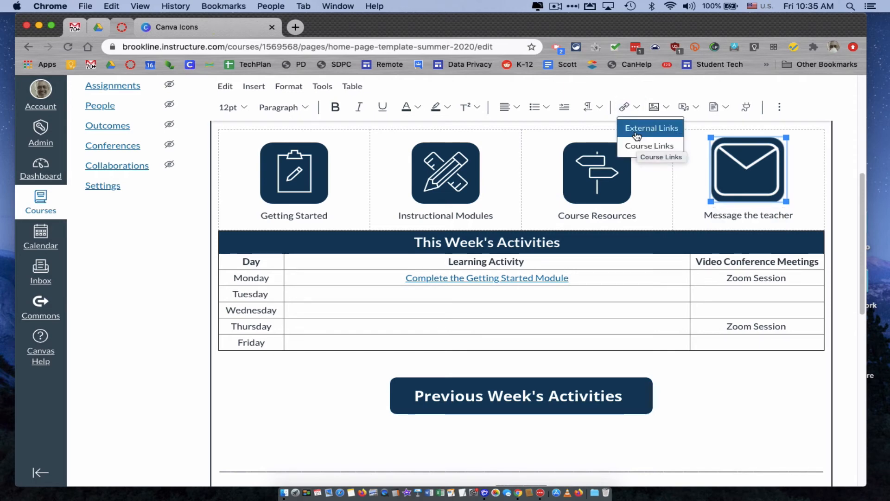
{"action": "left_click", "coordinate": [637, 132]}
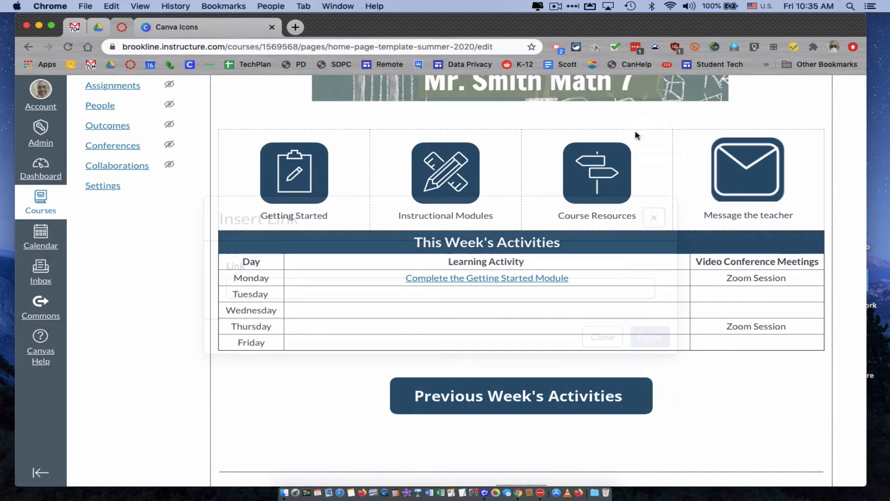
{"action": "left_click", "coordinate": [399, 293]}
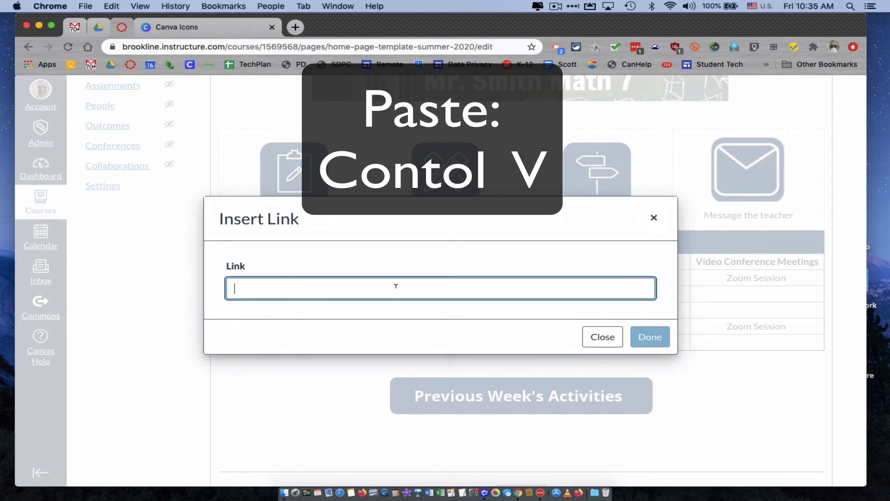
{"action": "key", "text": "super+v"}
{"action": "left_click", "coordinate": [650, 338]}
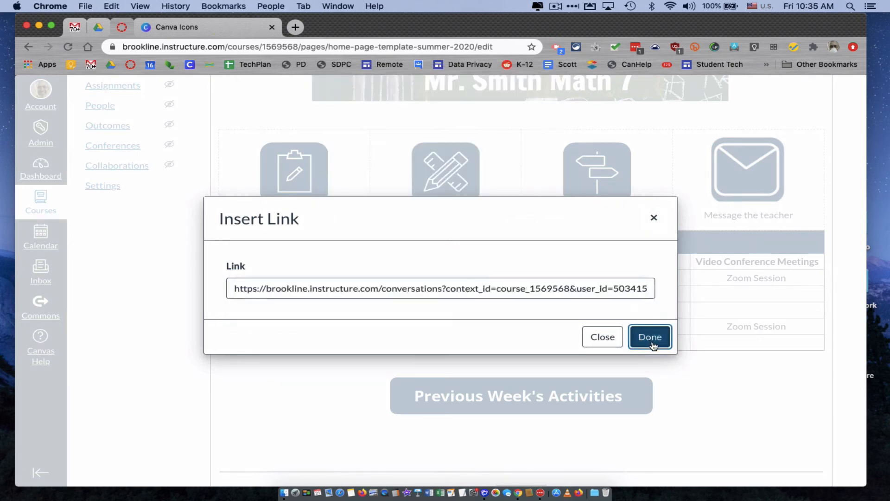
{"action": "left_click", "coordinate": [756, 384]}
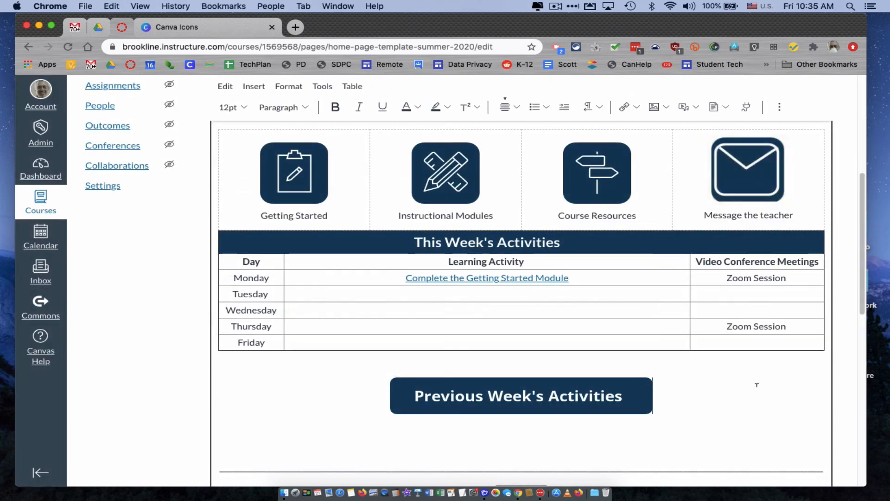
Step: Delete the "DELETE THIS SPACE" section at the end of the page, including its link instructions and example screenshot
{"action": "scroll", "coordinate": [757, 384], "scroll_direction": "up", "scroll_amount": 5}
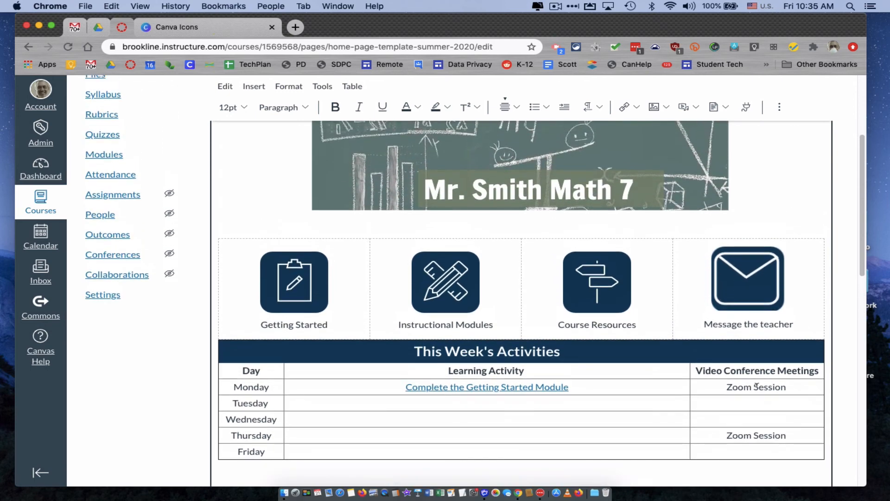
{"action": "scroll", "coordinate": [756, 384], "scroll_direction": "down", "scroll_amount": 10}
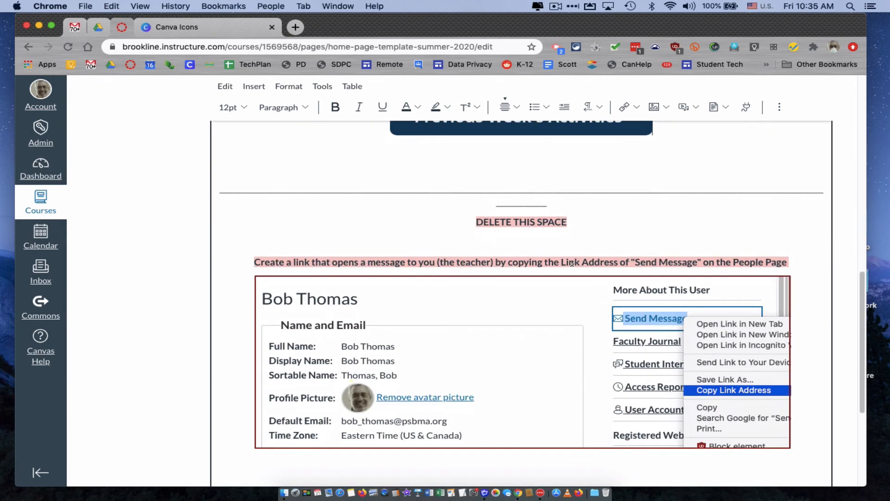
{"action": "left_click_drag", "start_coordinate": [477, 221], "coordinate": [568, 223]}
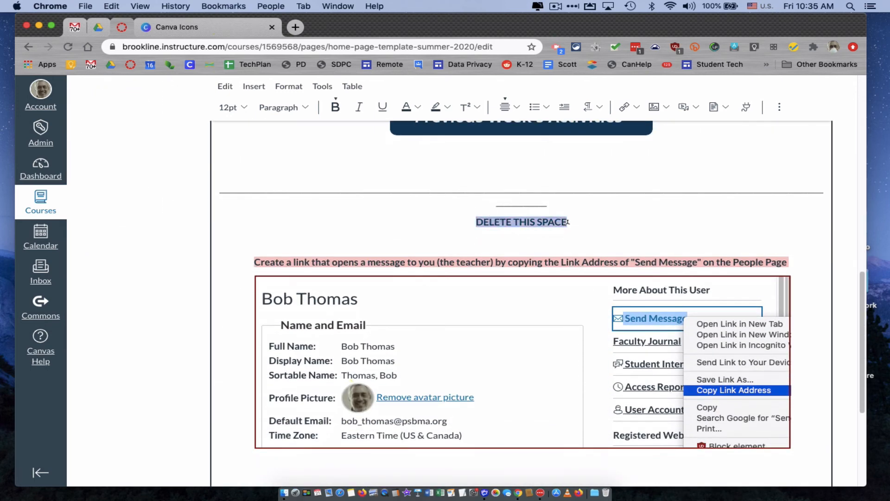
{"action": "left_click", "coordinate": [585, 226]}
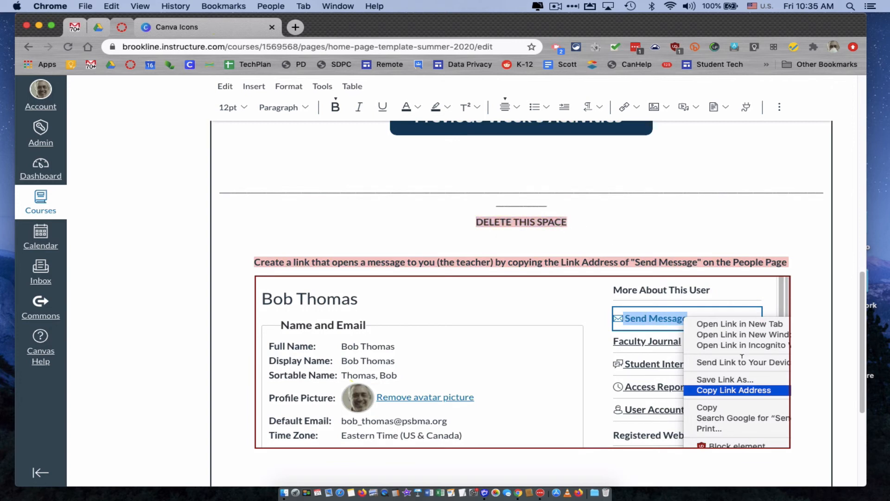
{"action": "left_click_drag", "start_coordinate": [824, 435], "coordinate": [471, 215]}
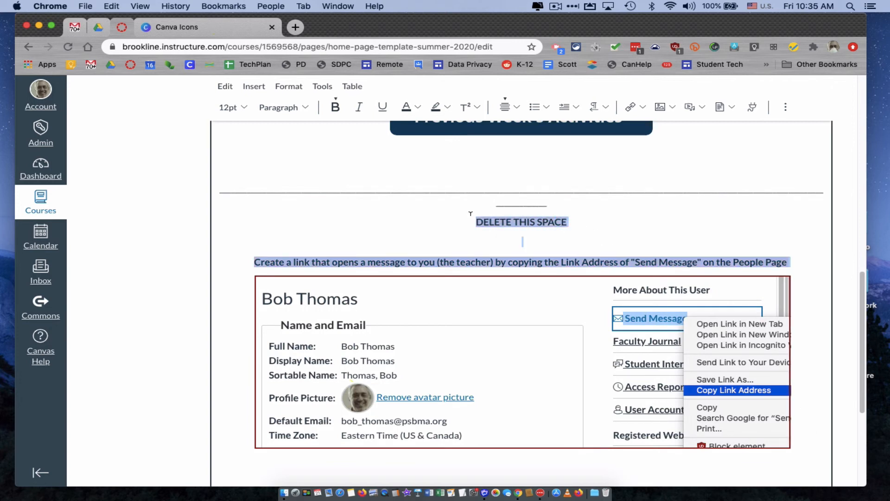
{"action": "key", "text": "BackSpace"}
{"action": "key", "text": "BackSpace"}
{"action": "scroll", "coordinate": [443, 282], "scroll_direction": "down", "scroll_amount": 2}
{"action": "left_click", "coordinate": [370, 385]}
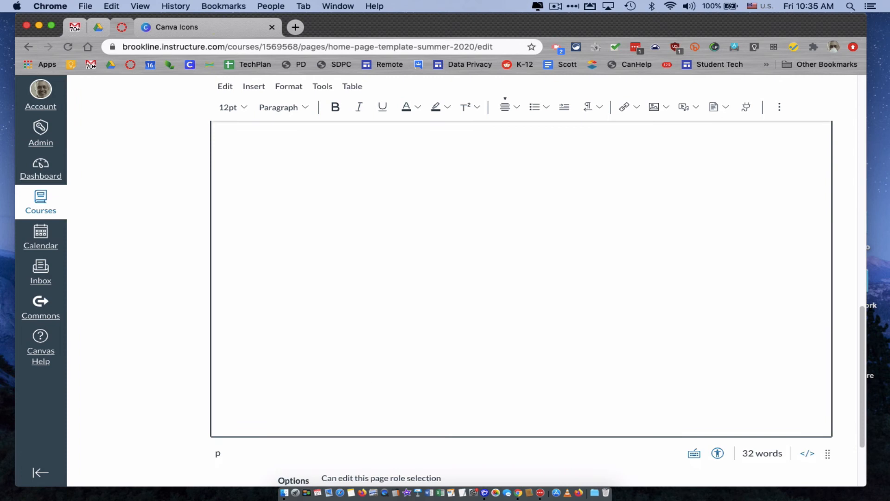
Step: Delete the leftover horizontal lines beneath the Previous Week's Activities button
{"action": "scroll", "coordinate": [521, 279], "scroll_direction": "up", "scroll_amount": 7}
{"action": "left_click_drag", "start_coordinate": [541, 444], "coordinate": [217, 424]}
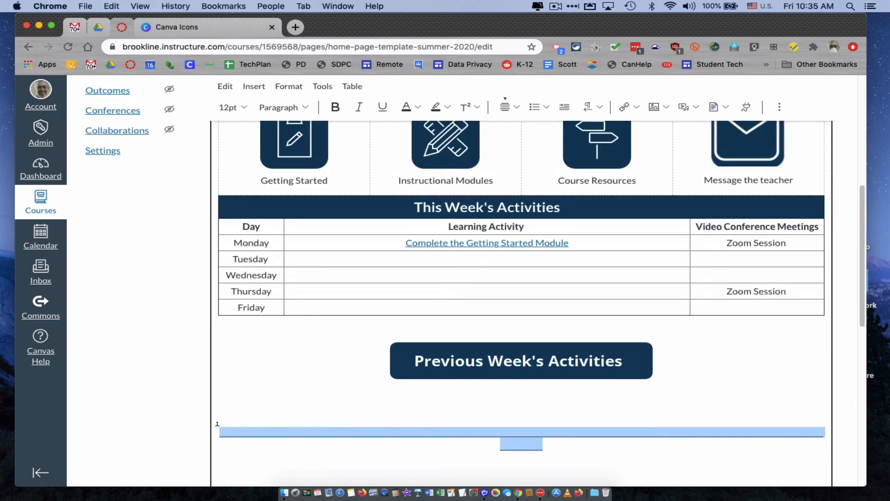
{"action": "key", "text": "BackSpace"}
{"action": "scroll", "coordinate": [383, 417], "scroll_direction": "up", "scroll_amount": 5}
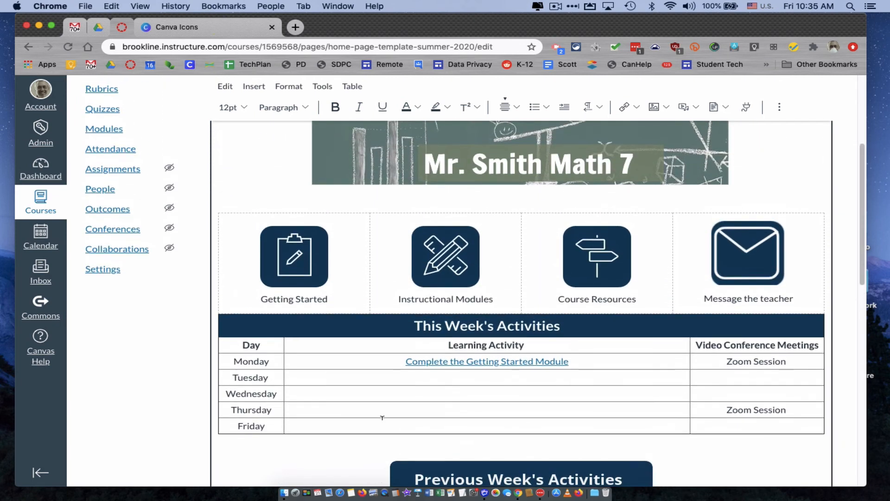
Step: Review the edited home page template from the banner to the Previous Week's Activities button and save the page
{"action": "scroll", "coordinate": [382, 417], "scroll_direction": "down", "scroll_amount": 3}
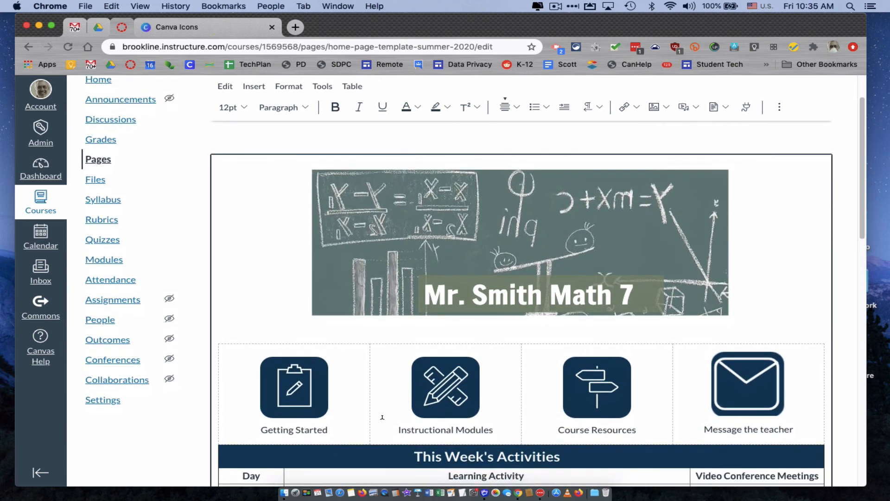
{"action": "scroll", "coordinate": [383, 420], "scroll_direction": "down", "scroll_amount": 2}
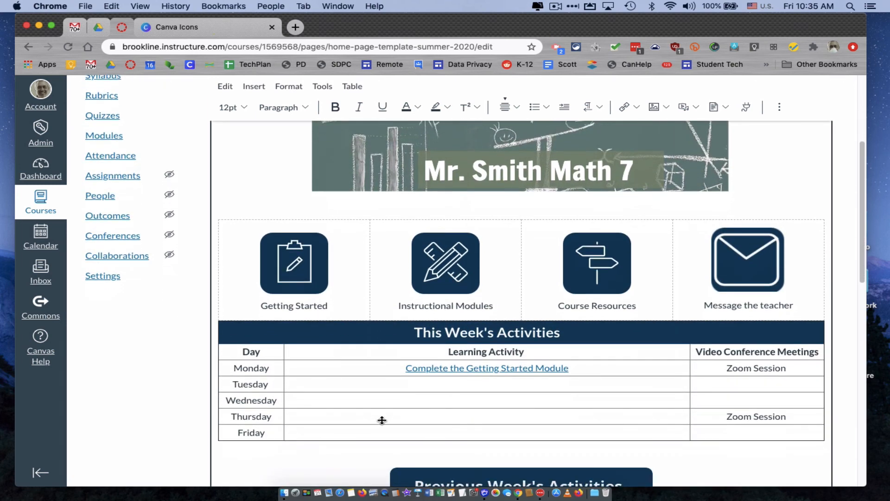
{"action": "scroll", "coordinate": [382, 420], "scroll_direction": "down", "scroll_amount": 15}
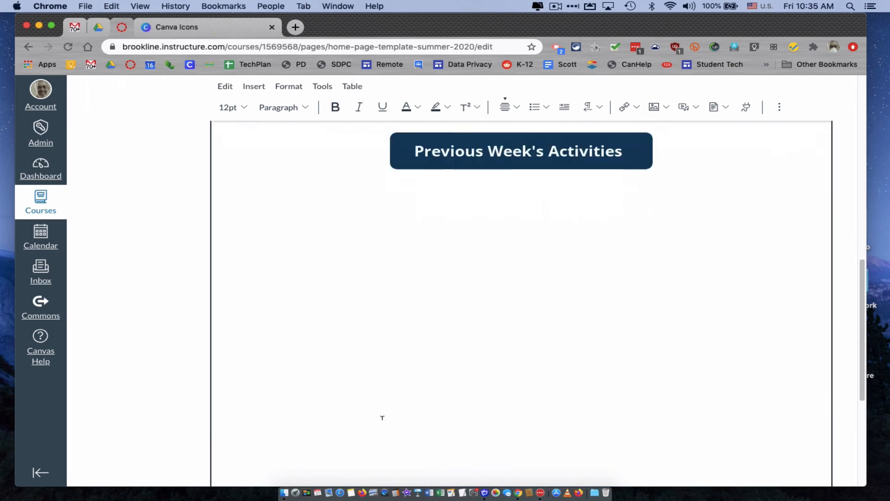
{"action": "left_click", "coordinate": [817, 456]}
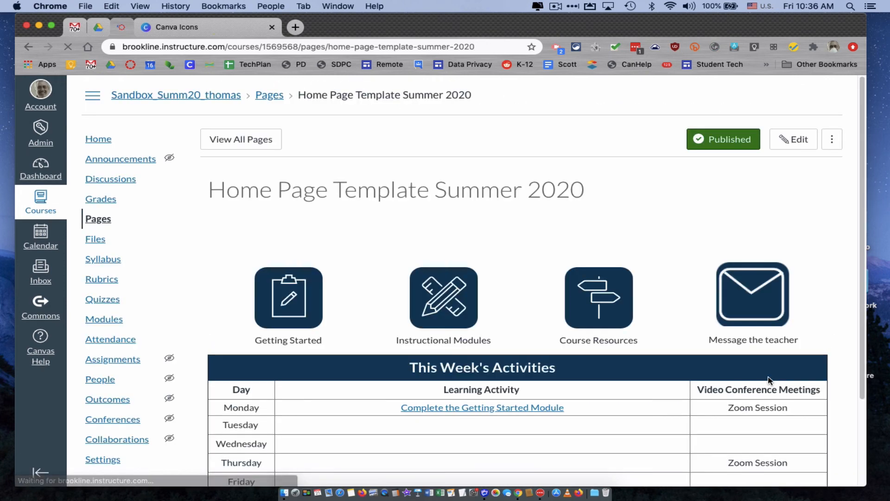
{"action": "scroll", "coordinate": [768, 380], "scroll_direction": "down", "scroll_amount": 5}
{"action": "scroll", "coordinate": [769, 380], "scroll_direction": "up", "scroll_amount": 4}
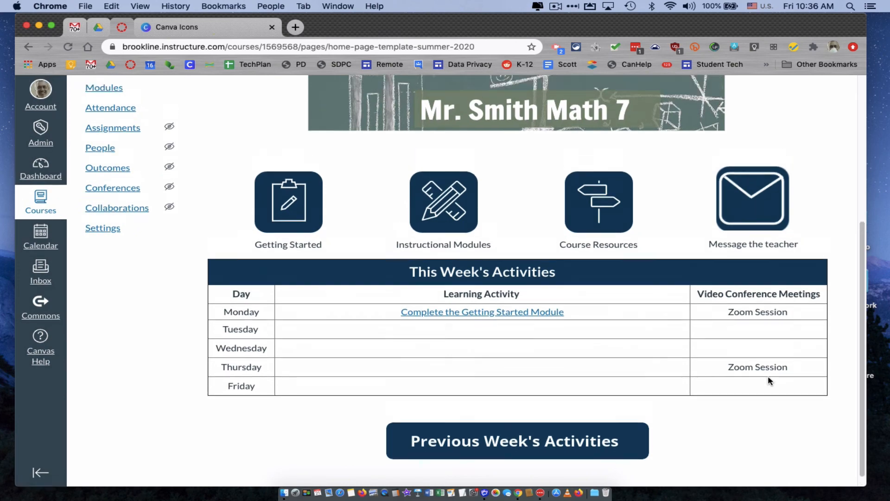
Step: Open the list of all course pages and set Home Page Template Summer 2020 as the front page
{"action": "scroll", "coordinate": [770, 380], "scroll_direction": "up", "scroll_amount": 1}
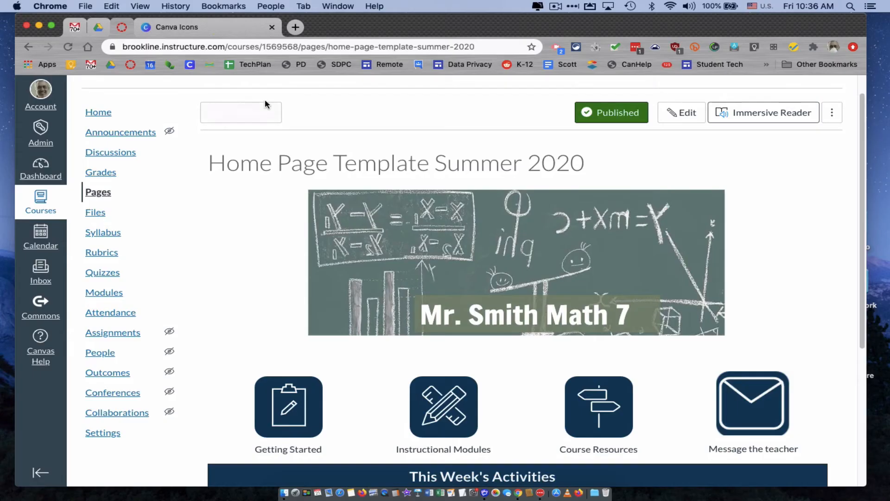
{"action": "left_click", "coordinate": [258, 112]}
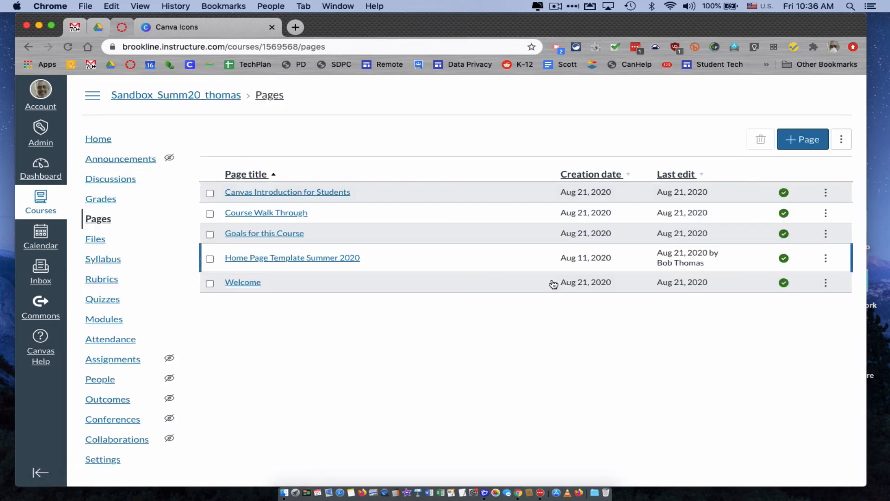
{"action": "left_click", "coordinate": [827, 261]}
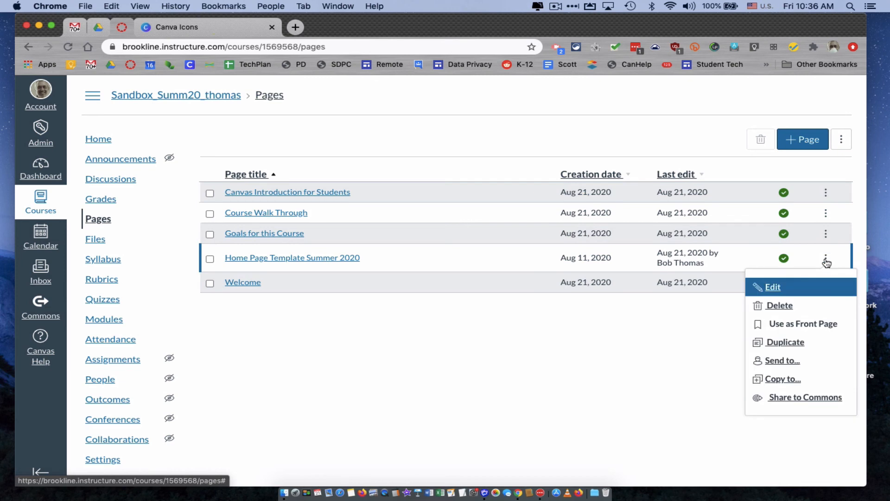
{"action": "left_click", "coordinate": [796, 327]}
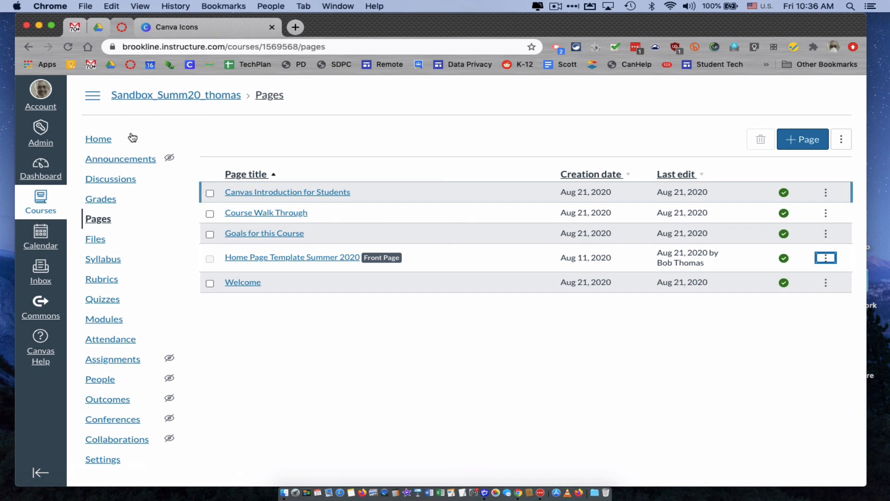
Step: Set the course home page to display the Pages Front Page, save the choice and check the resulting home page
{"action": "left_click", "coordinate": [104, 141]}
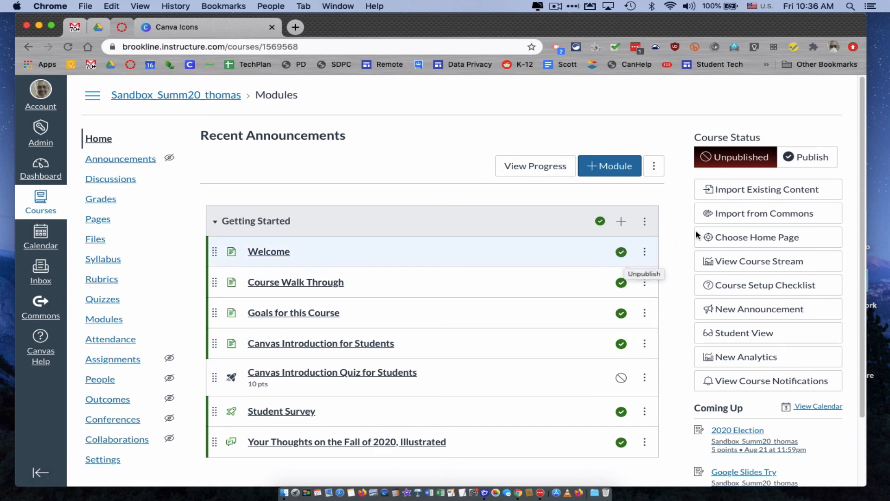
{"action": "left_click", "coordinate": [758, 241]}
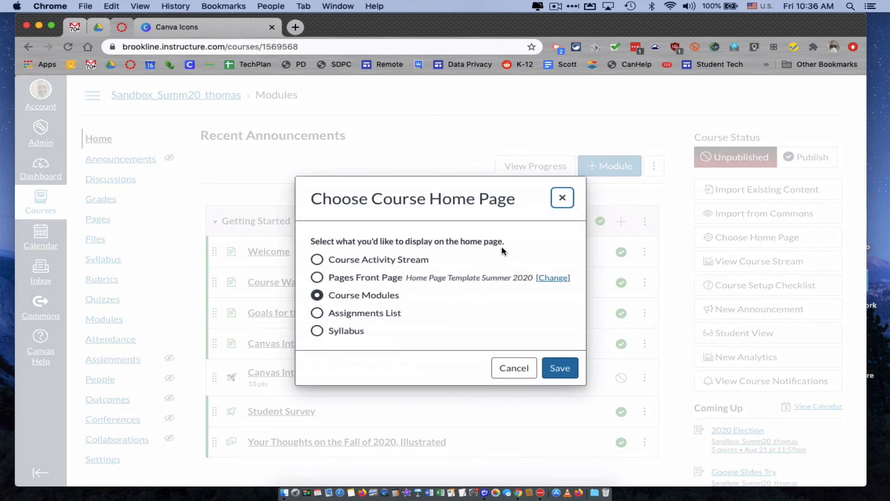
{"action": "left_click", "coordinate": [317, 277]}
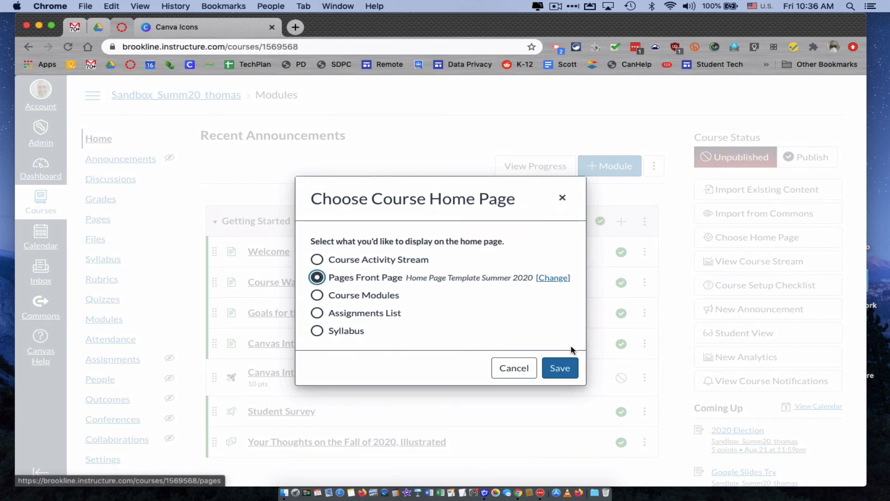
{"action": "left_click", "coordinate": [564, 369]}
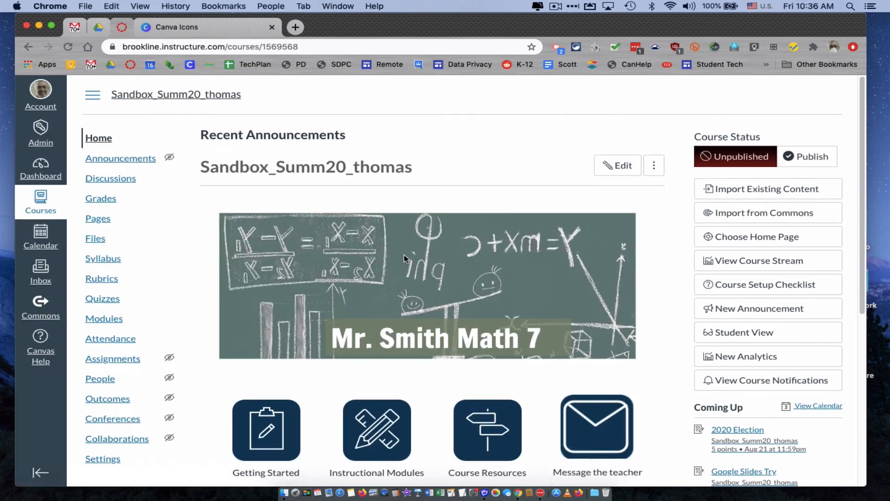
{"action": "scroll", "coordinate": [404, 256], "scroll_direction": "down", "scroll_amount": 6}
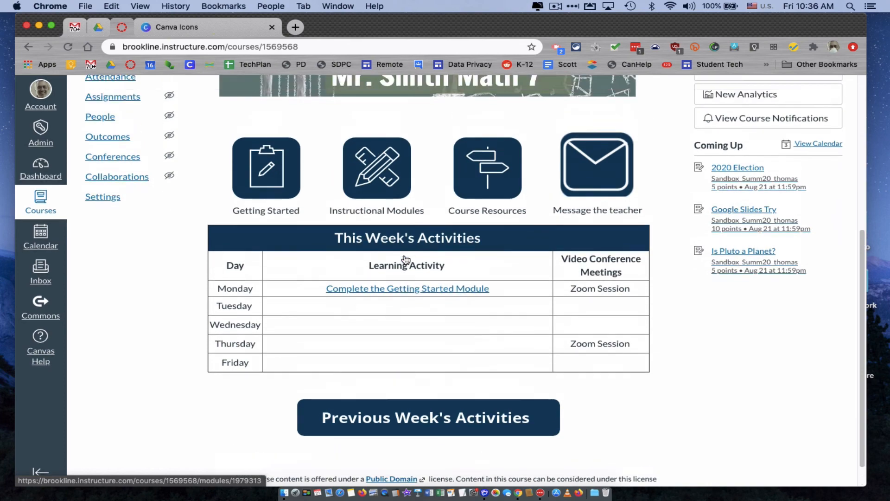
{"action": "scroll", "coordinate": [406, 259], "scroll_direction": "up", "scroll_amount": 6}
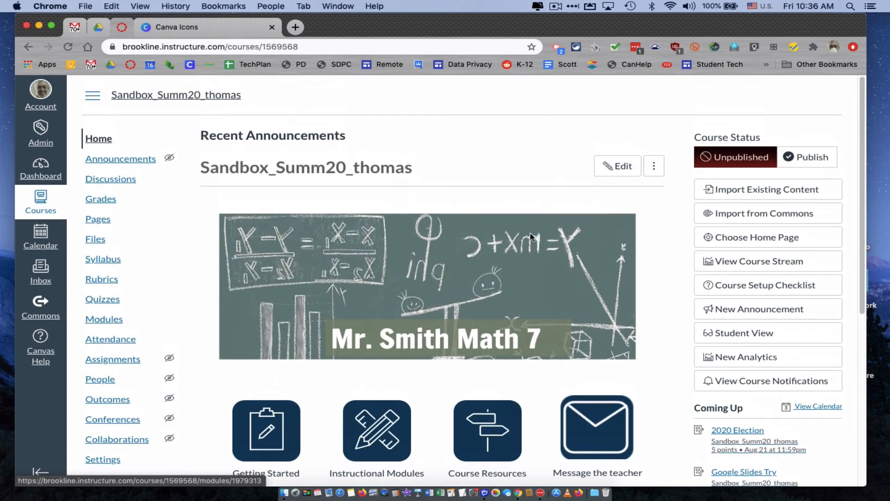